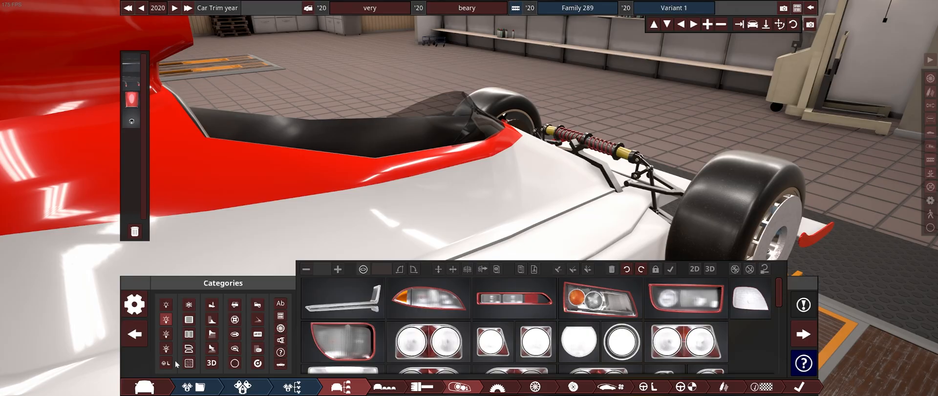
Place a Race Screen fixture from the BeamNG Screens group in the cockpit of the red and white open-wheel car.
left_click(166, 363)
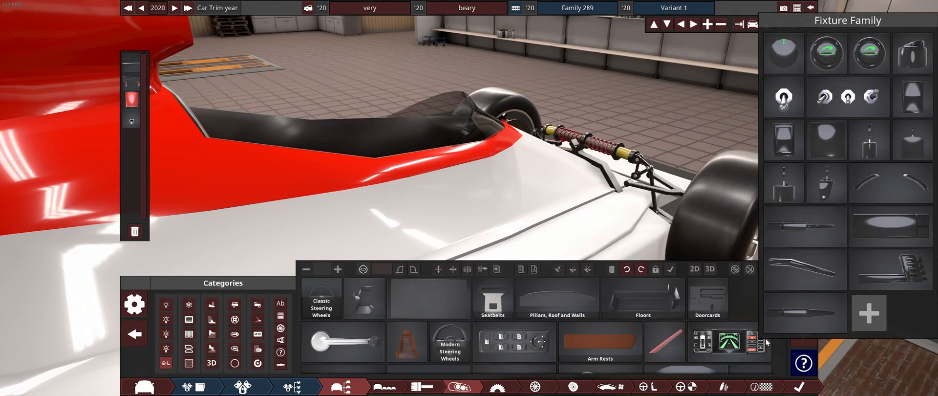
scroll(765, 338, "down", 1)
scroll(687, 342, "down", 1)
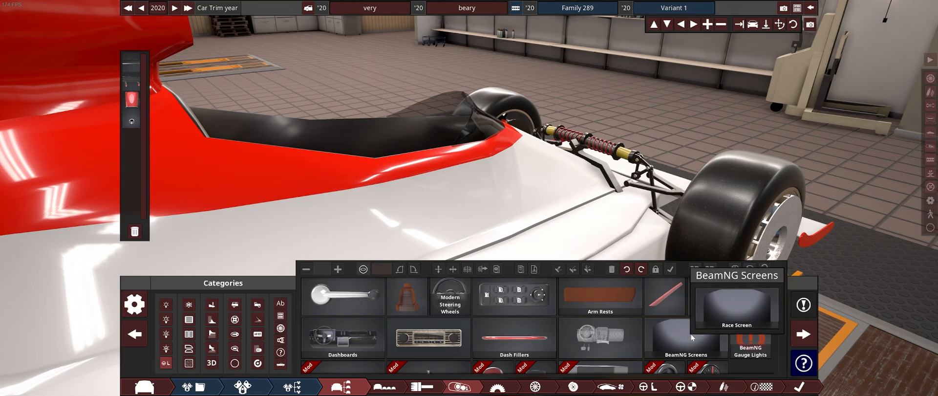
left_click(690, 333)
left_click(383, 297)
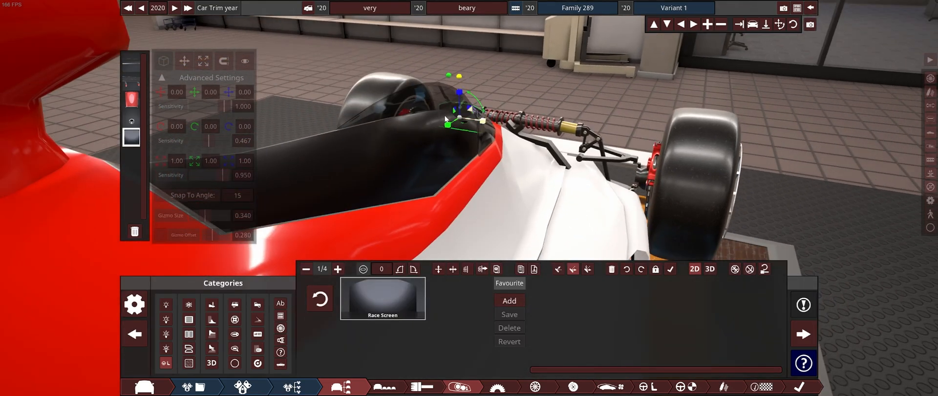
right_click_drag(564, 132, 524, 175)
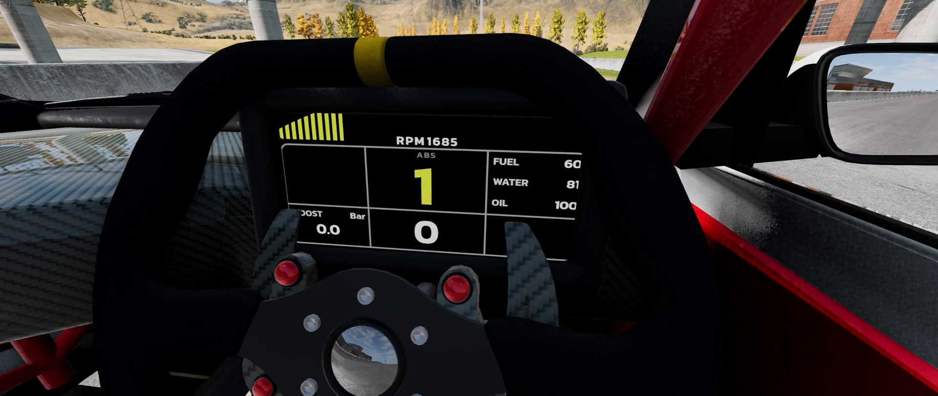
key("Up")
key("Up")
key("Up")
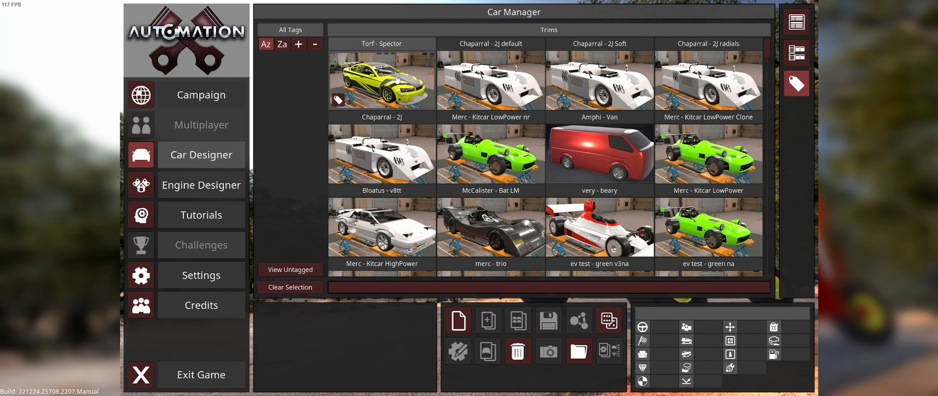
Open the saved Torf - Spector trim for work on its cockpit.
double_click(397, 79)
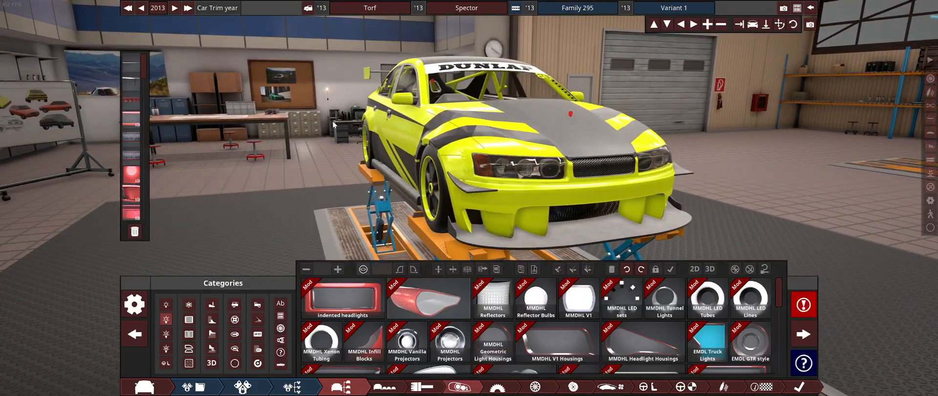
left_click_drag(333, 124, 258, 161)
scroll(387, 169, "up", 3)
scroll(658, 142, "up", 5)
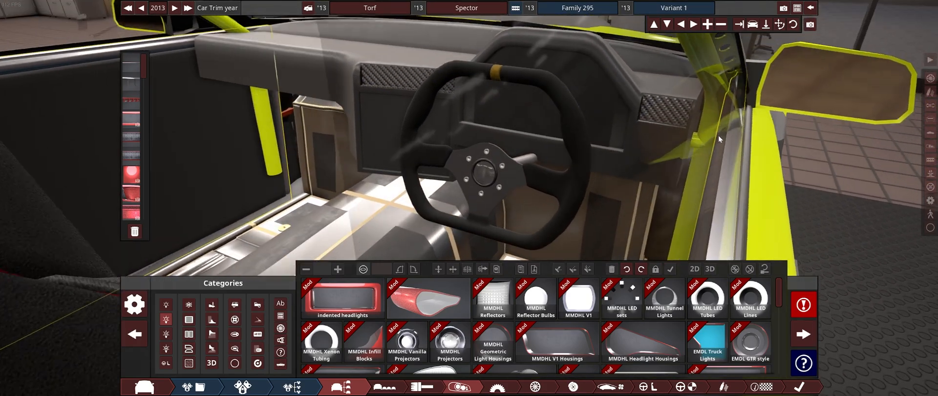
left_click_drag(717, 136, 596, 103)
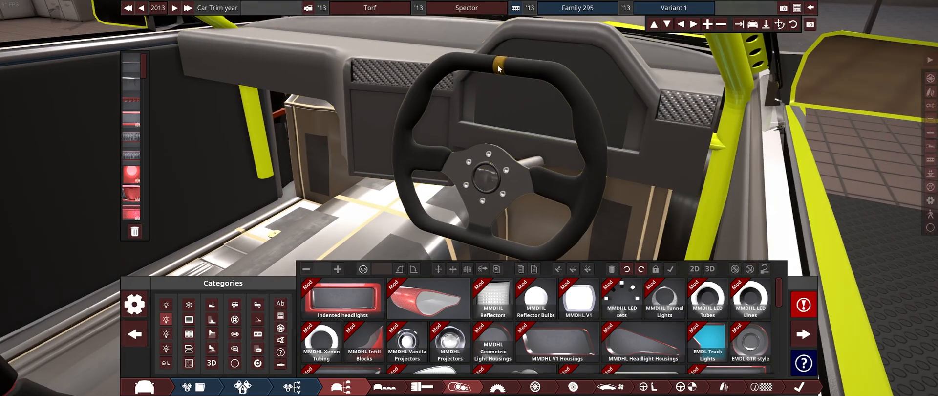
Replace the round steering wheel in the cockpit with the formular 350 steering wheel.
left_click(587, 56)
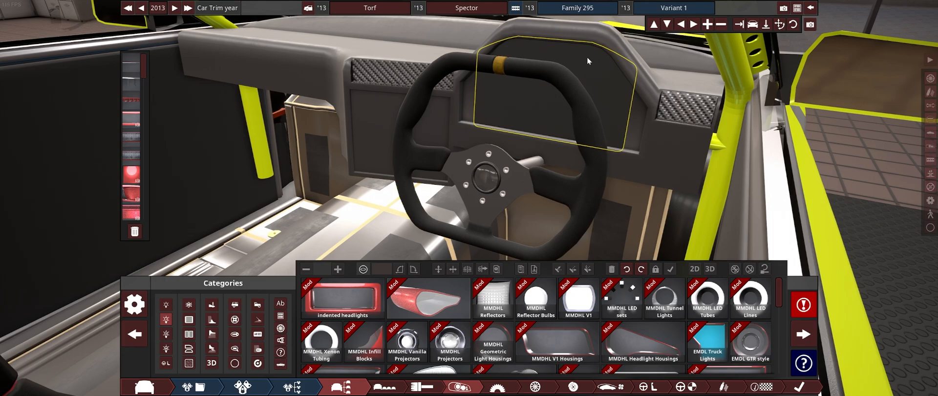
left_click(504, 186)
left_click(504, 186)
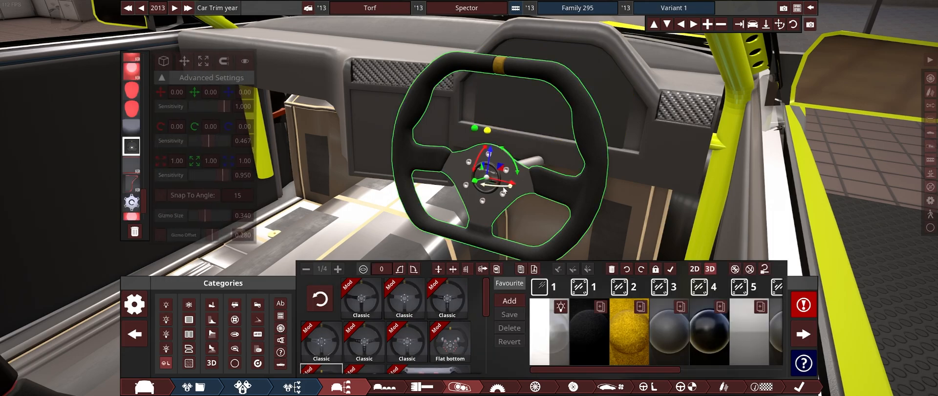
scroll(476, 312, "down", 4)
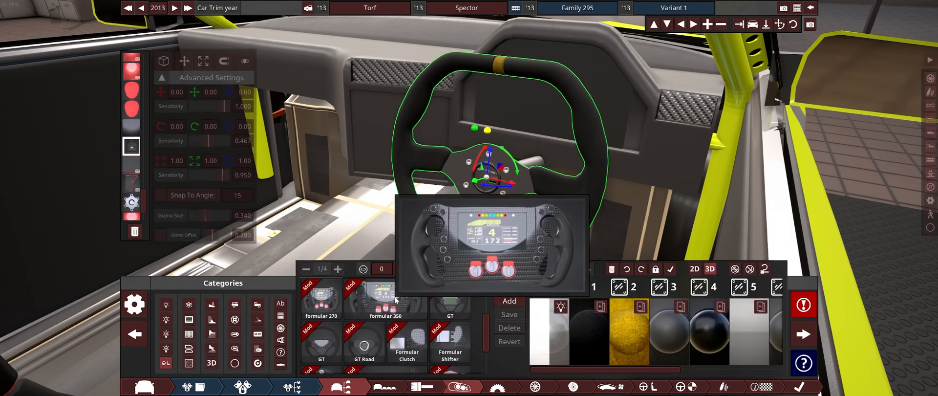
left_click(386, 305)
scroll(508, 200, "up", 4)
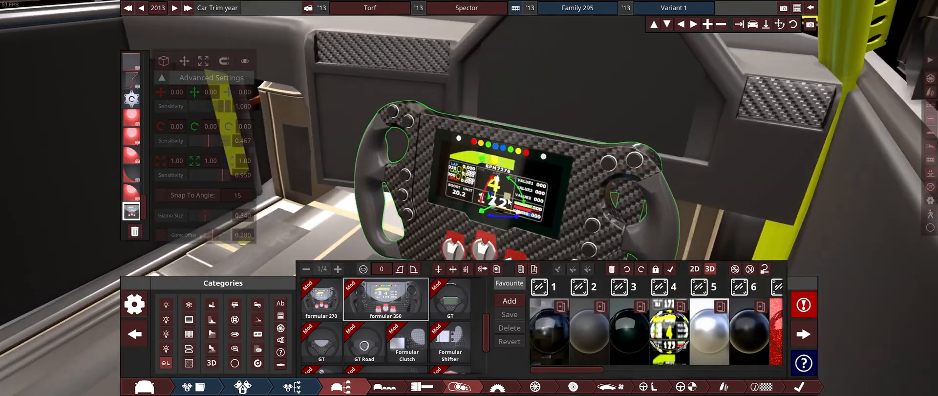
Raise the new steering wheel slightly and move the steering column up to line up with it.
right_click_drag(471, 166, 652, 155)
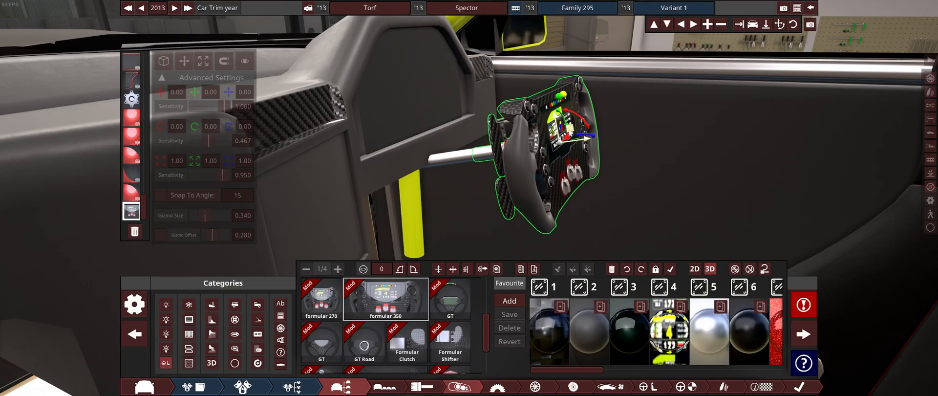
mouse_move(569, 129)
left_mouse_down()
mouse_move(562, 122)
mouse_move(568, 127)
left_mouse_up()
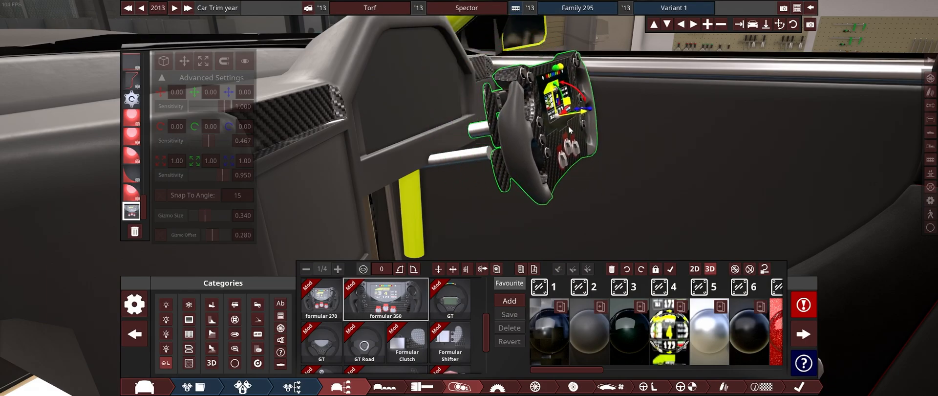
left_click(477, 157)
right_click_drag(472, 146, 455, 153)
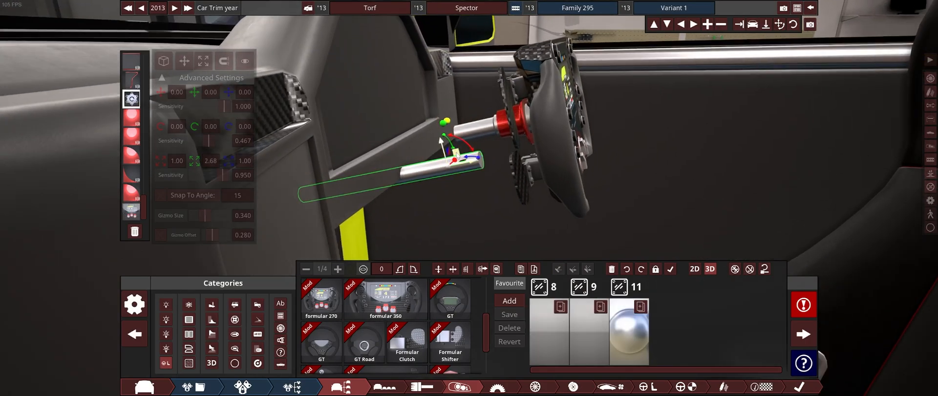
left_click_drag(454, 152, 456, 143)
left_click(582, 147)
scroll(581, 147, "down", 5)
right_click_drag(581, 147, 610, 172)
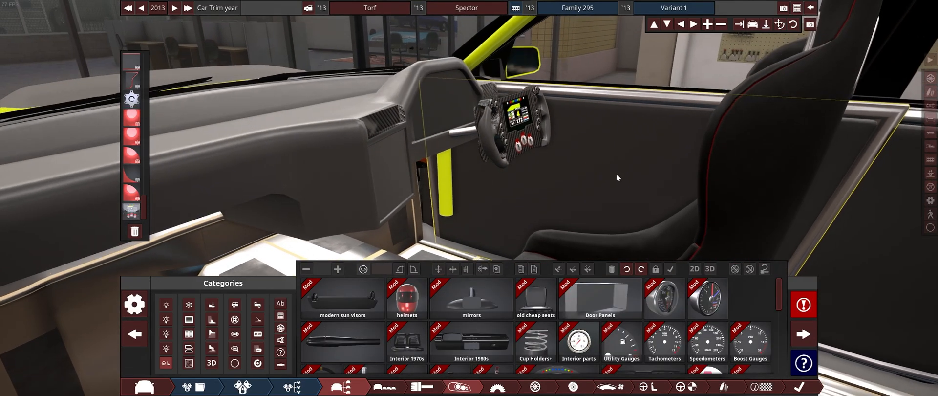
Move the existing Race Screen out of the dashboard and hide it inside the front of the car.
left_click(524, 119)
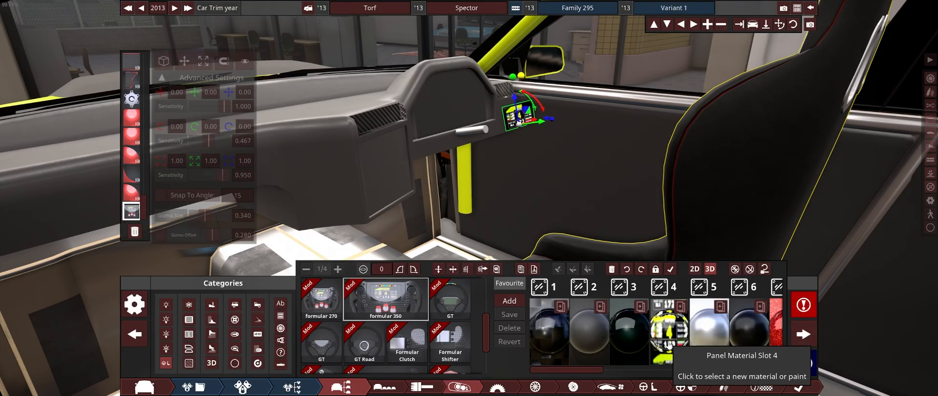
left_click(438, 93)
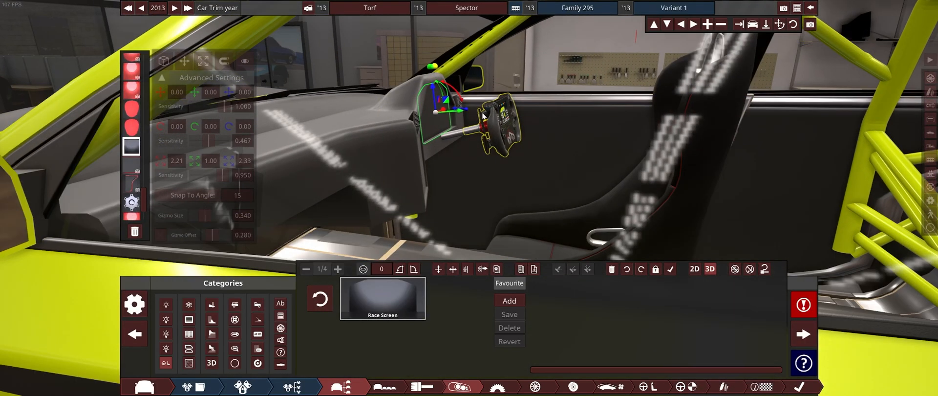
right_click_drag(482, 116, 459, 102)
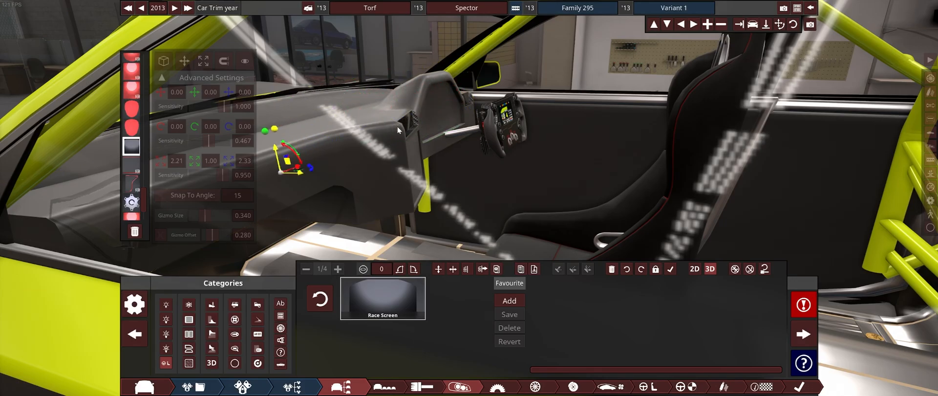
right_click_drag(397, 127, 731, 116)
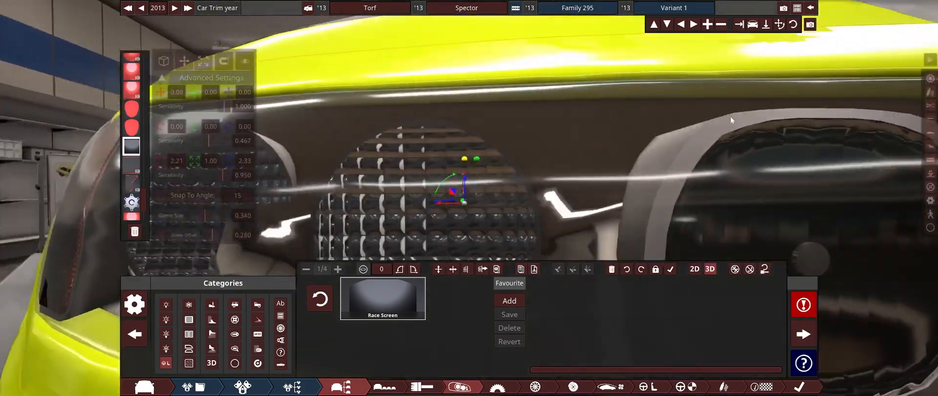
right_click_drag(639, 150, 528, 146)
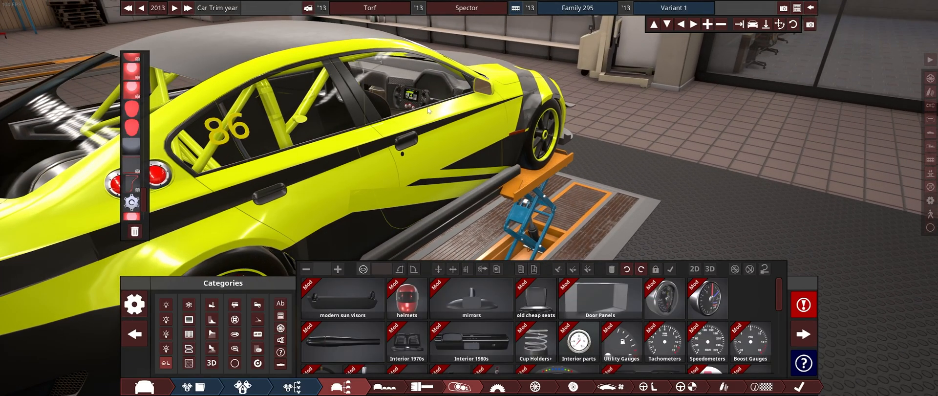
left_click(385, 298)
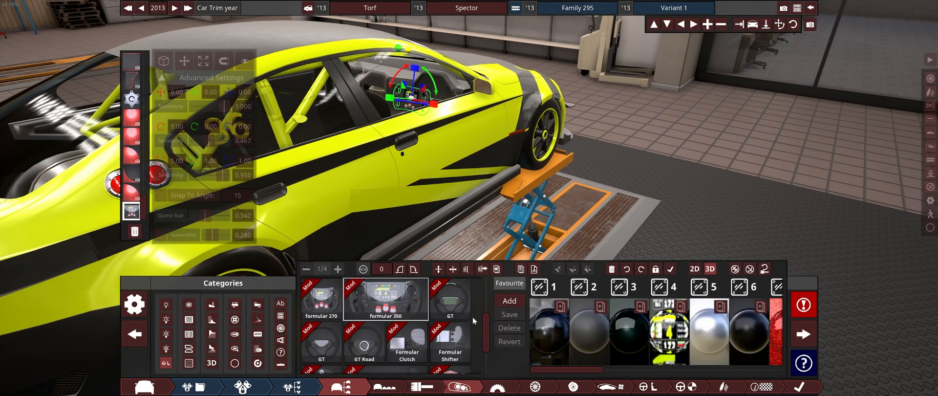
left_click_drag(483, 330, 494, 292)
scroll(539, 178, "down", 3)
scroll(539, 178, "down", 3)
left_click(601, 186)
right_click_drag(601, 187, 619, 171)
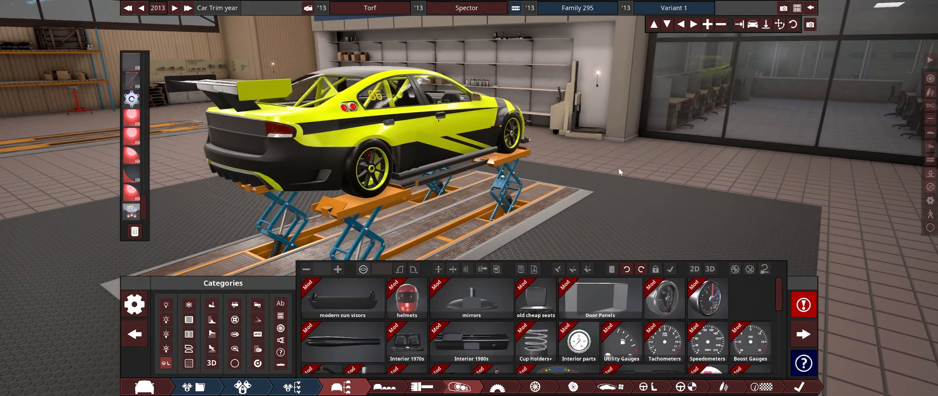
Export the Torf Spector wheel car for BeamNG.drive with Zip-Pack Mod turned off.
left_click(810, 389)
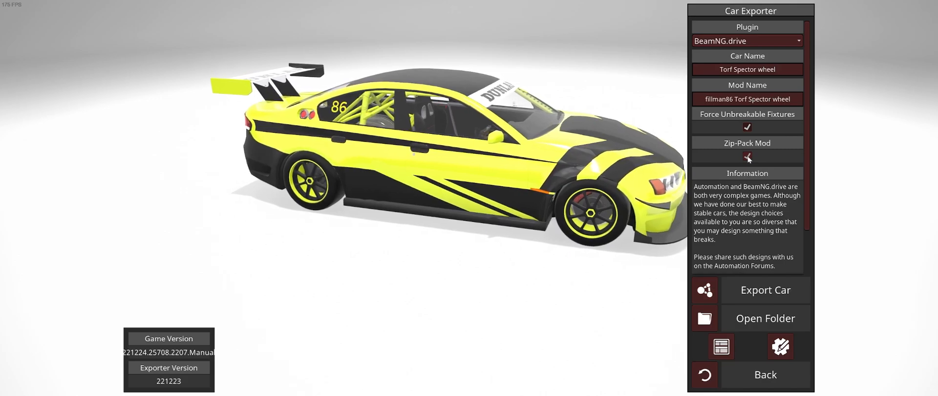
left_click(747, 157)
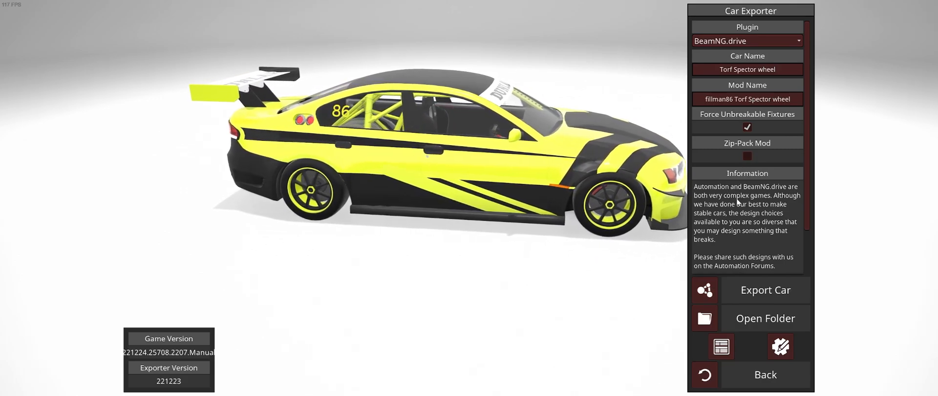
left_click(766, 290)
left_click(402, 227)
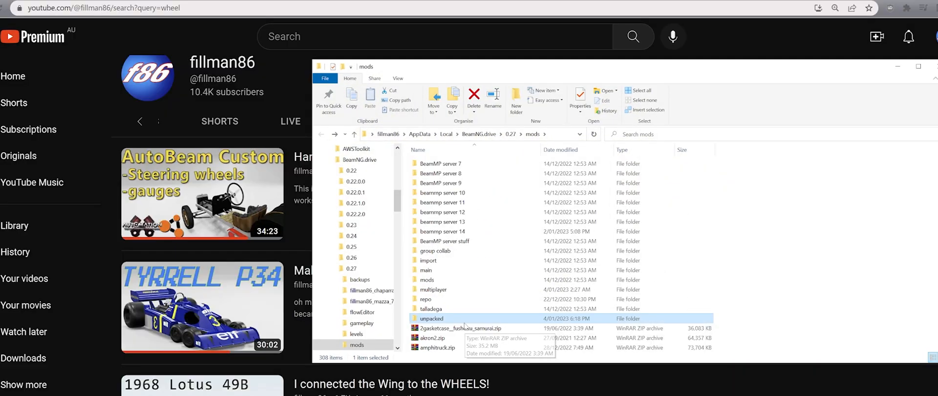
In File Explorer, open the exported torf_spector_wheel mod inside unpacked, go into its d4fbd folder and copy the folder path.
double_click(464, 320)
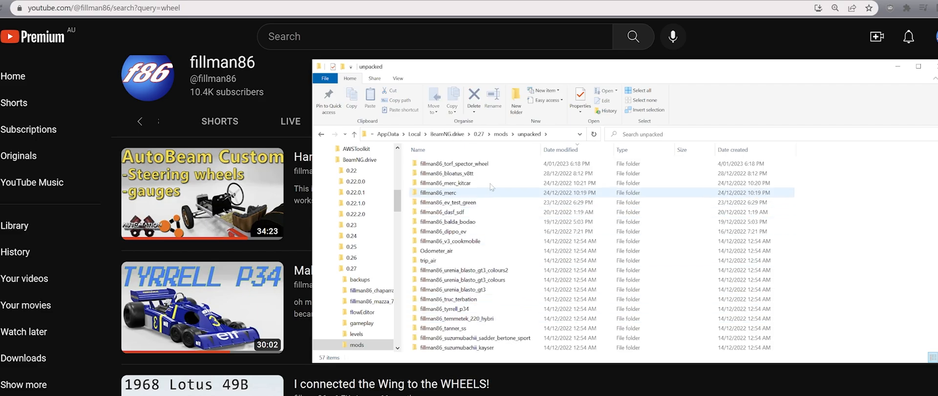
double_click(509, 165)
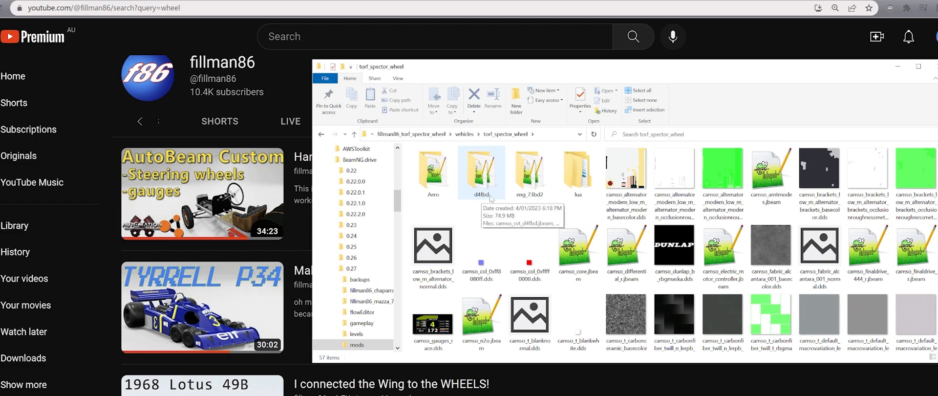
double_click(482, 176)
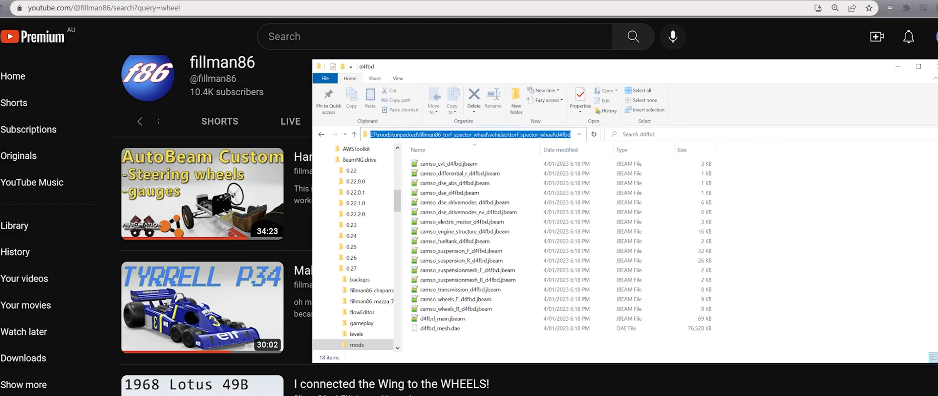
Launch Blender and delete the default camera, cube and light from the scene.
key("super")
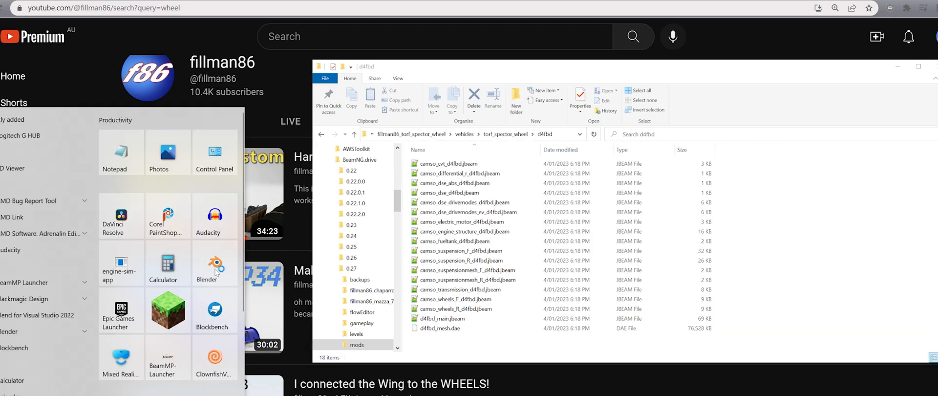
left_click(216, 272)
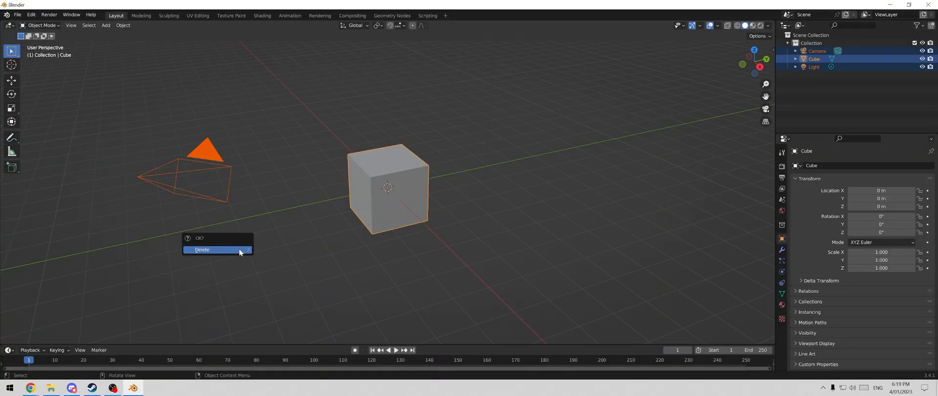
left_click(239, 249)
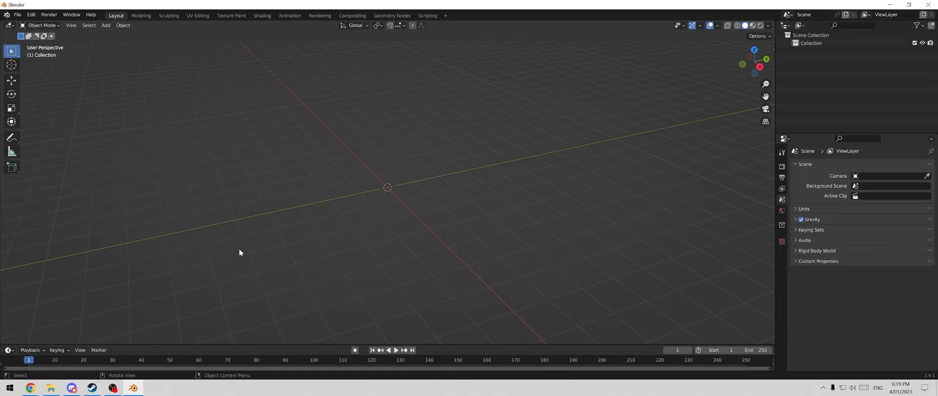
Import d4fbd_mesh.dae as a Collada file from the exported torf_spector_wheel mod's d4fbd folder.
key("F4")
mouse_move(227, 291)
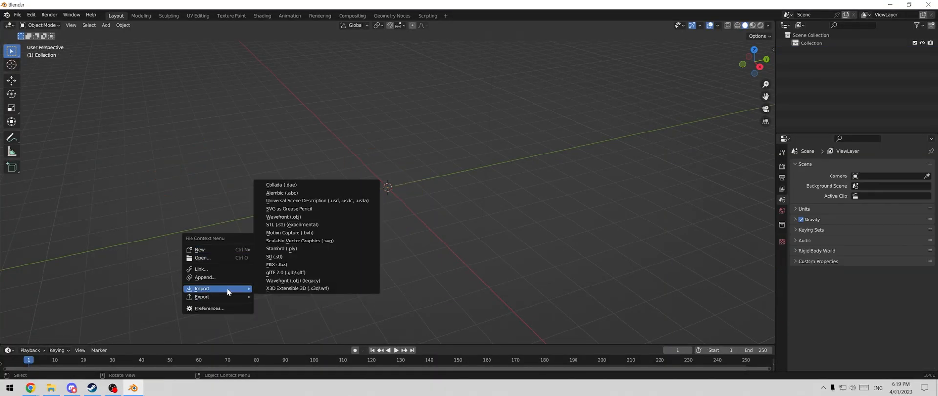
left_click(328, 186)
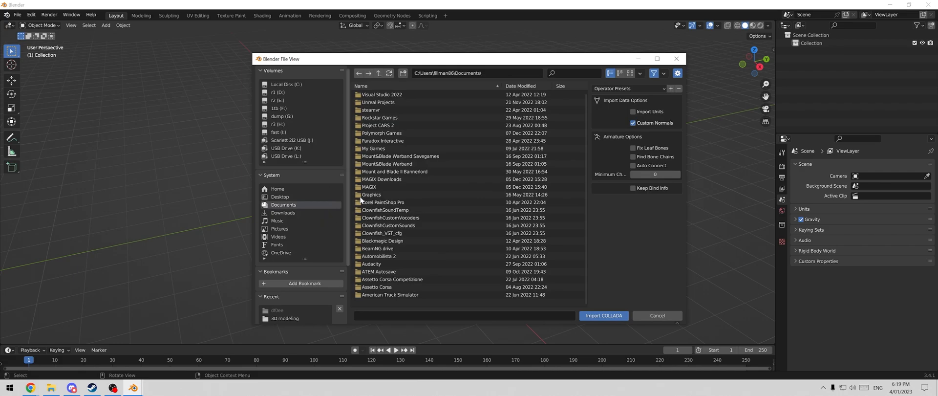
key("Return")
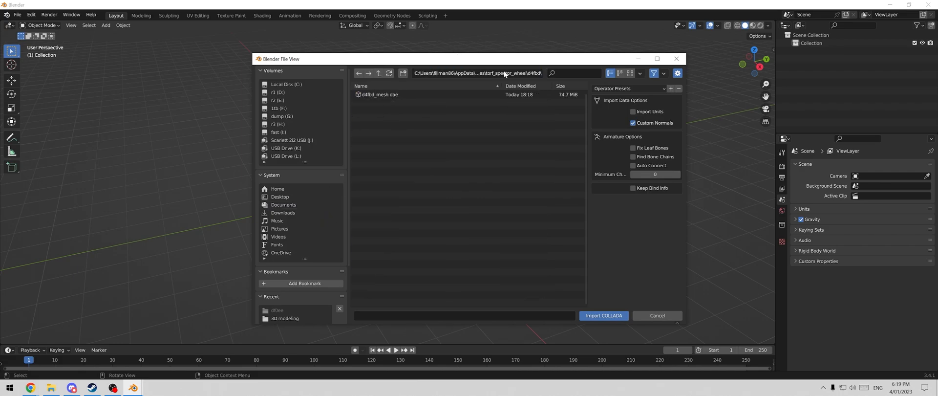
double_click(386, 96)
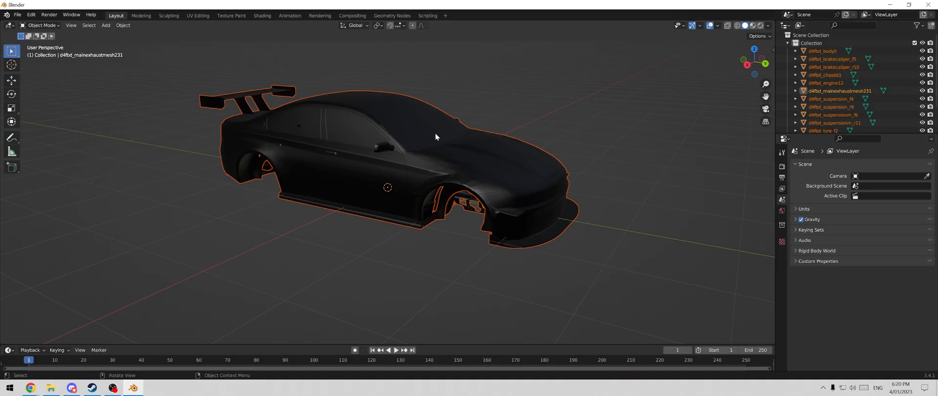
Hide every imported object except the car body d4fbd_body0, leaving the body selected.
left_click(435, 134)
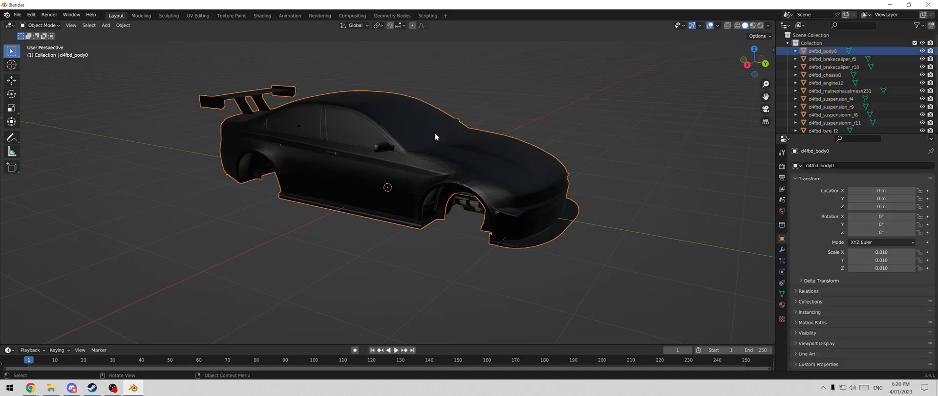
key("ctrl+i")
key("h")
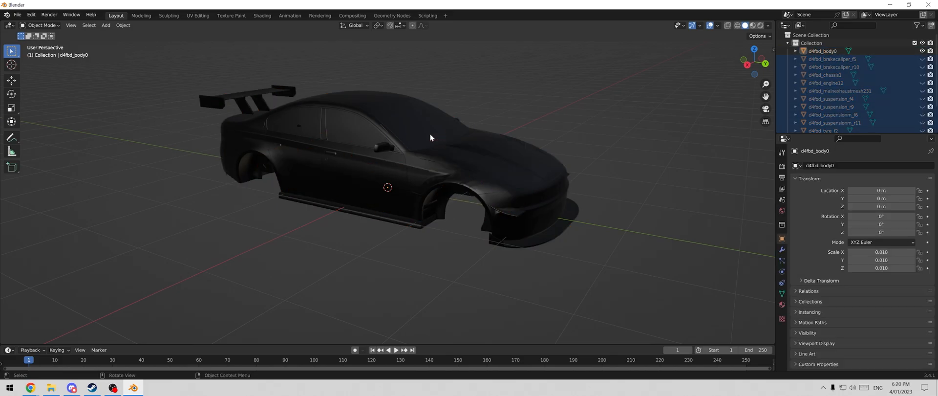
left_click(383, 143)
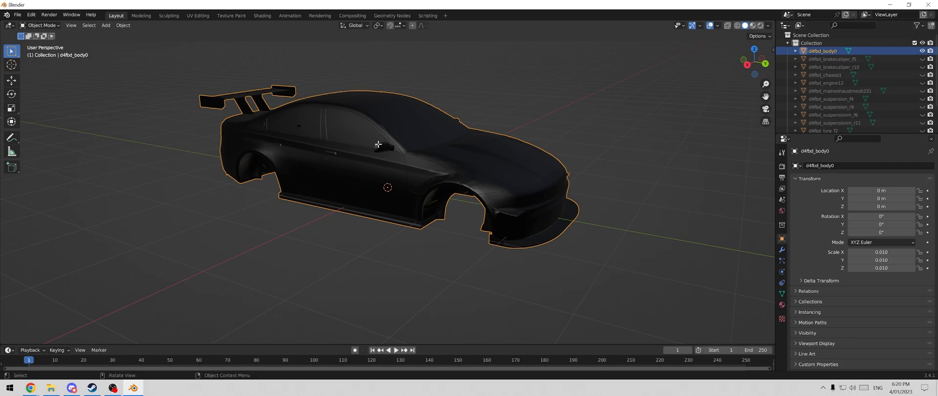
In Edit Mode, select all loose geometry of the d4fbd_body0 mesh and delete its vertices.
key("Tab")
middle_click_drag(390, 161, 446, 187)
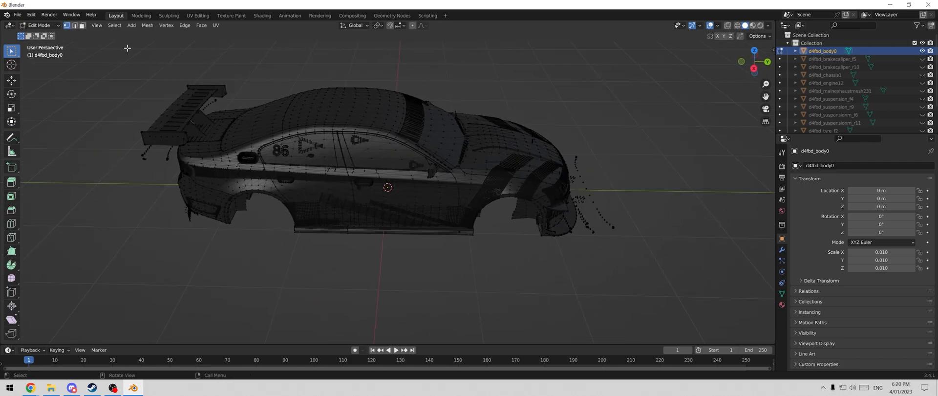
left_click(118, 27)
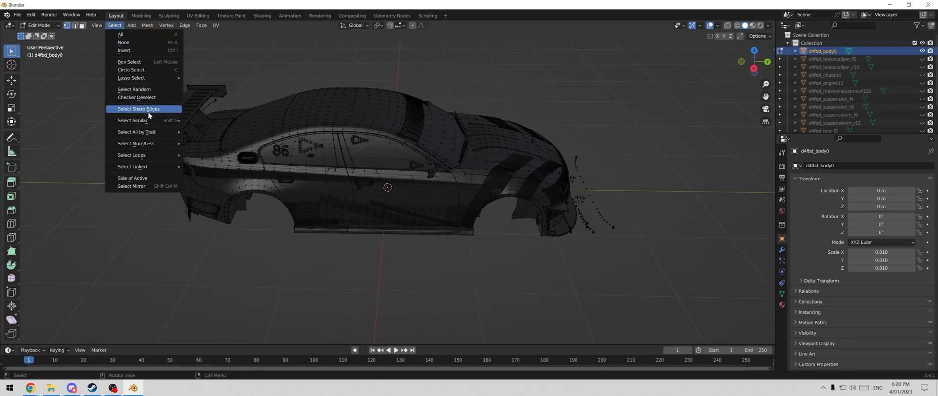
mouse_move(148, 135)
left_click(221, 140)
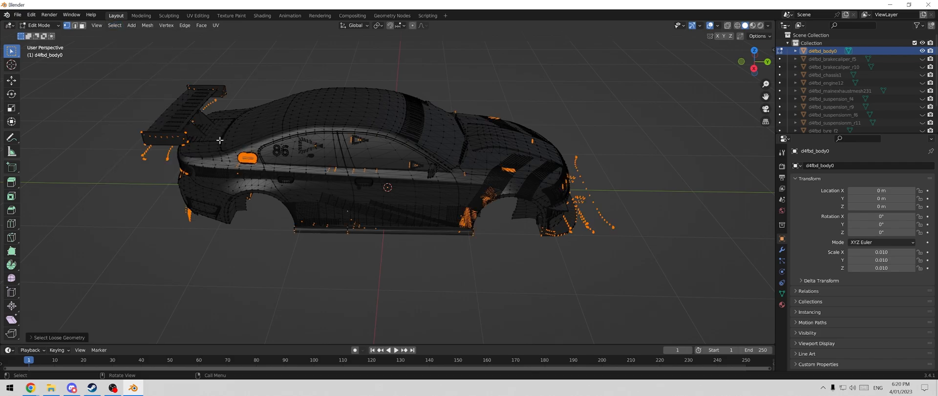
key("x")
left_click(220, 141)
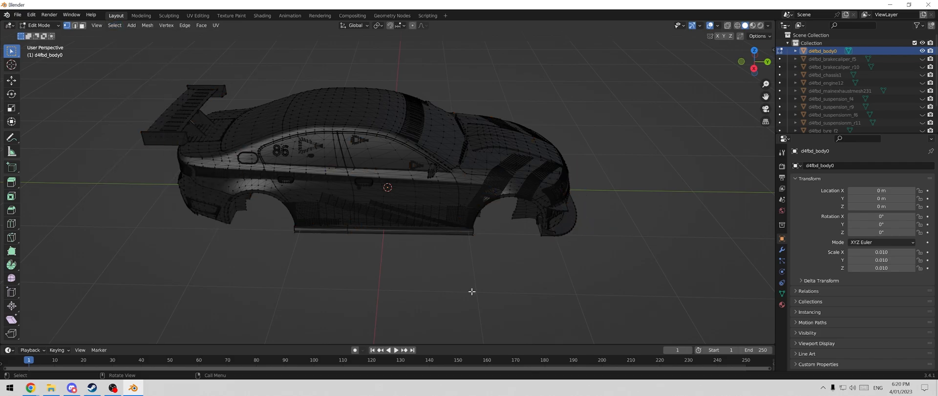
From the top view with X-ray on, select the body's half without the steering wheel plus all linked geometry, and hide it.
key("KP_7")
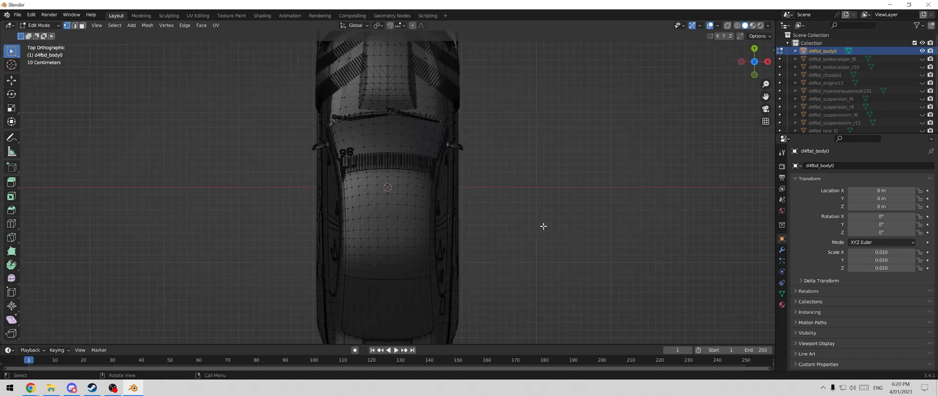
left_click(728, 27)
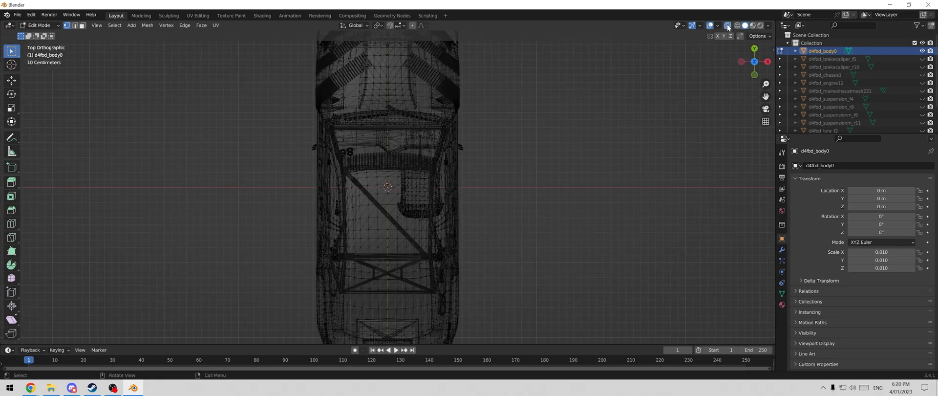
scroll(511, 125, "down", 3)
scroll(511, 125, "up", 1)
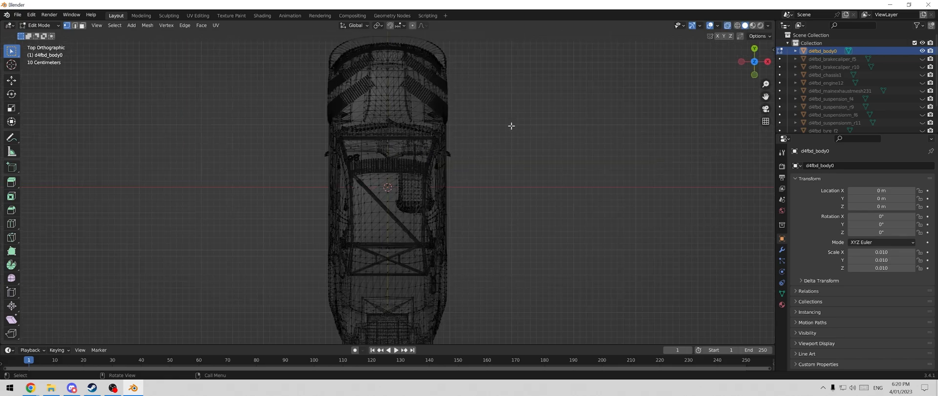
scroll(510, 126, "down", 2)
left_click_drag(274, 67, 390, 330)
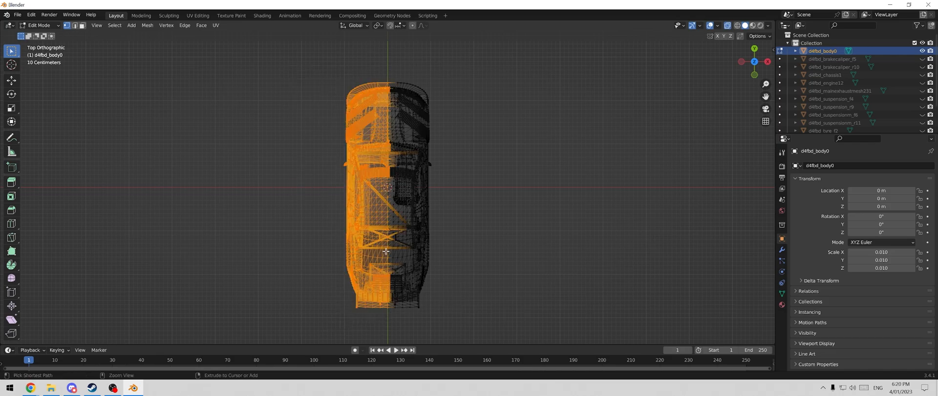
key("ctrl+l")
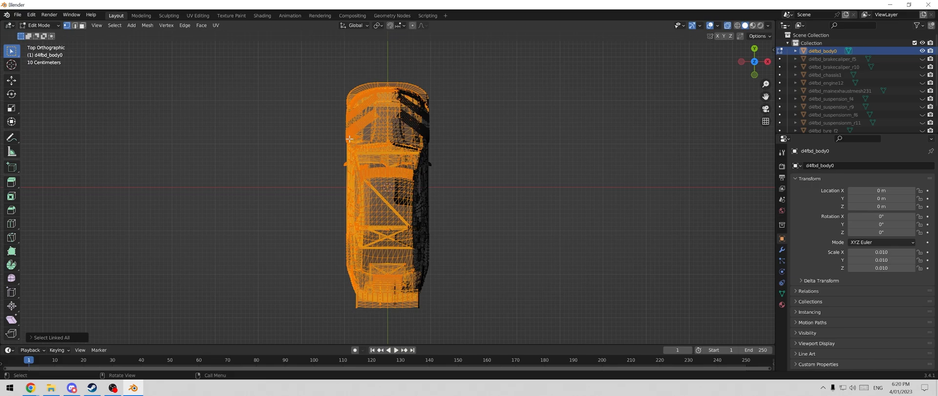
key("h")
Select the body geometry in front of and beside the steering wheel from above and hide it.
scroll(339, 105, "up", 6)
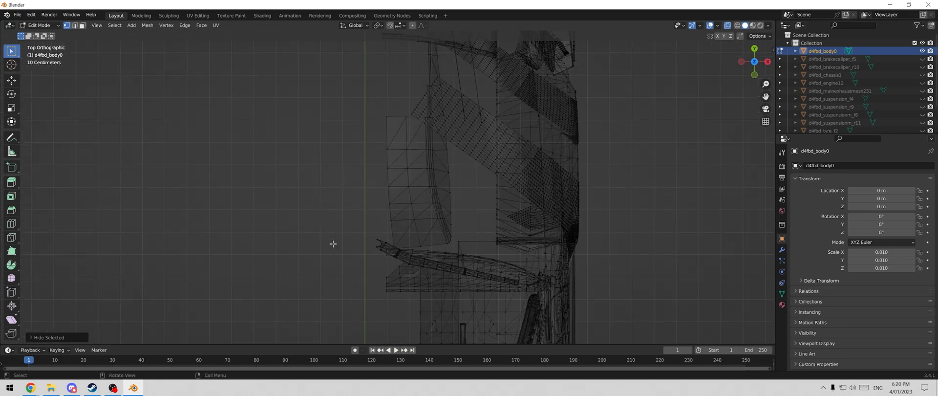
scroll(332, 243, "up", 2)
middle_click_drag(500, 266, 452, 132, "shift")
middle_click_drag(455, 245, 441, 187, "shift")
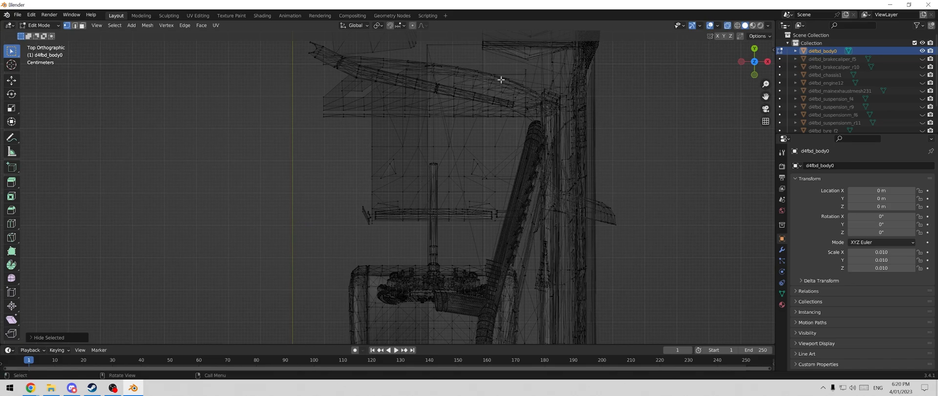
scroll(526, 80, "down", 9)
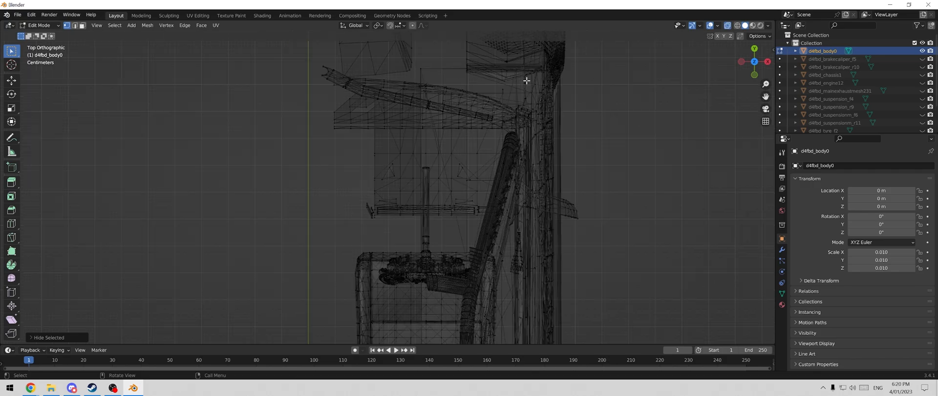
left_click_drag(347, 51, 461, 130)
middle_click_drag(528, 340, 560, 235, "shift")
left_click_drag(591, 314, 326, 149)
key("h")
From the right side view, select and hide the remaining body parts so only the steering wheel and its column stay visible.
middle_click_drag(322, 96, 435, 129)
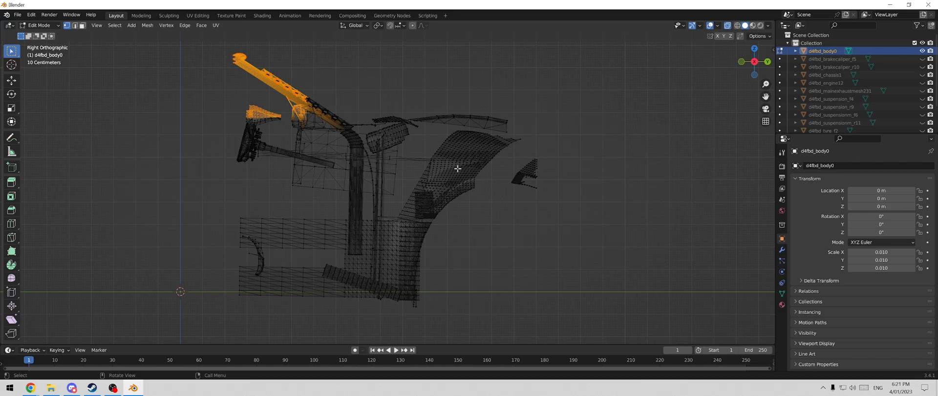
middle_click_drag(457, 166, 600, 142, "shift")
left_click_drag(695, 54, 463, 288)
left_click_drag(282, 324, 579, 174)
key("h")
middle_click_drag(580, 174, 389, 227)
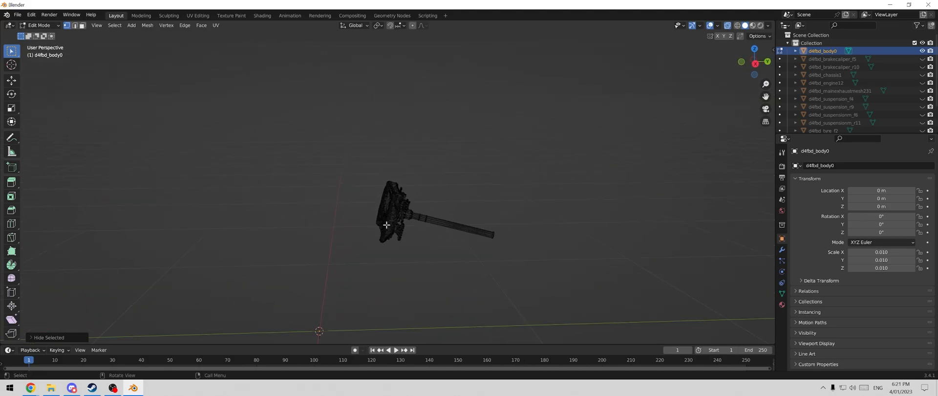
Return to Object Mode, duplicate the car body in place and rename the copy d4fbd_wheel.
key("Tab")
key("shift+d")
key("Escape")
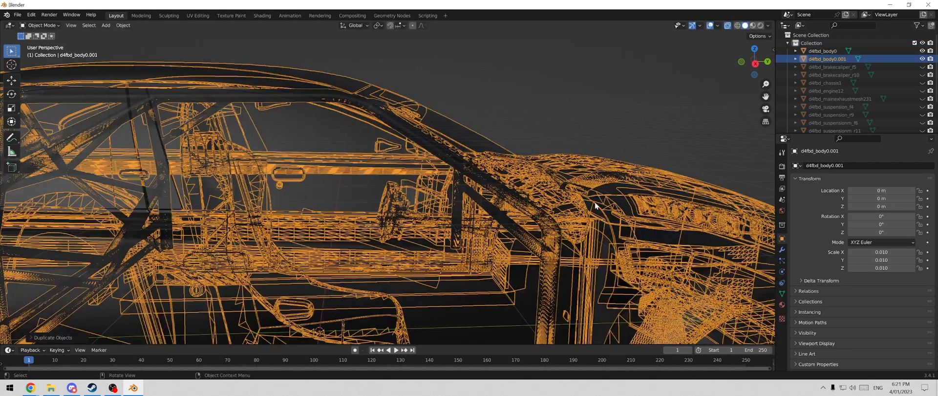
key("F2")
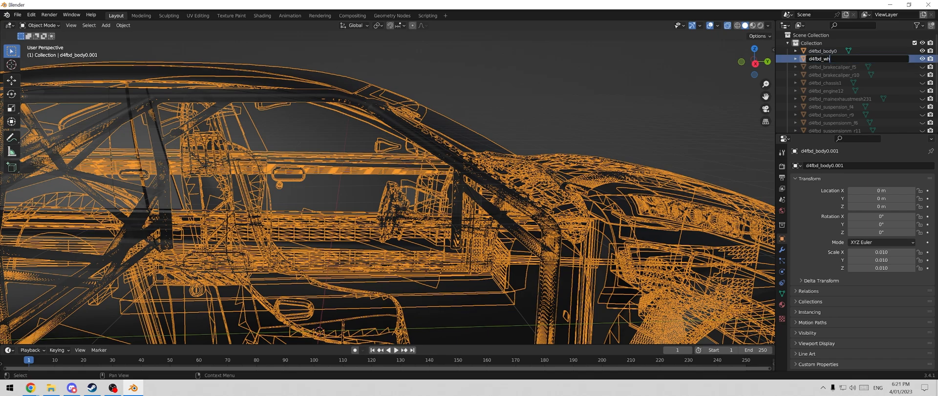
type("d4fbd_wheel")
key("Return")
Hide the original d4fbd_body0 object and enlarge the Outliner to fit the full object list.
left_click(822, 83)
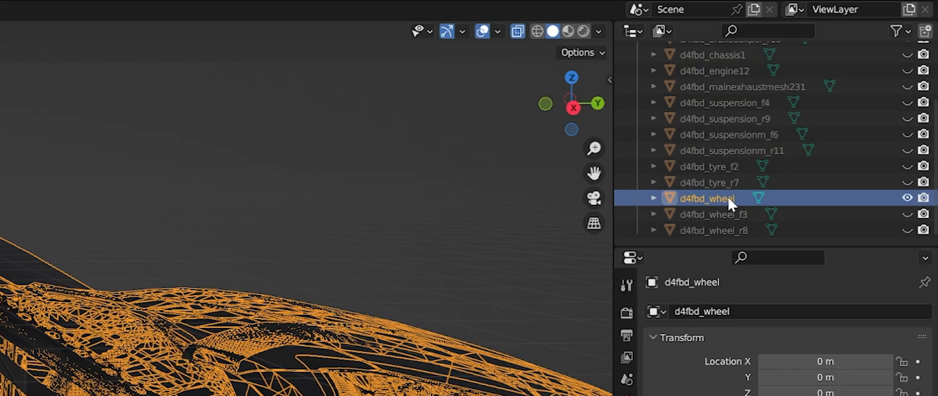
scroll(911, 80, "up", 4)
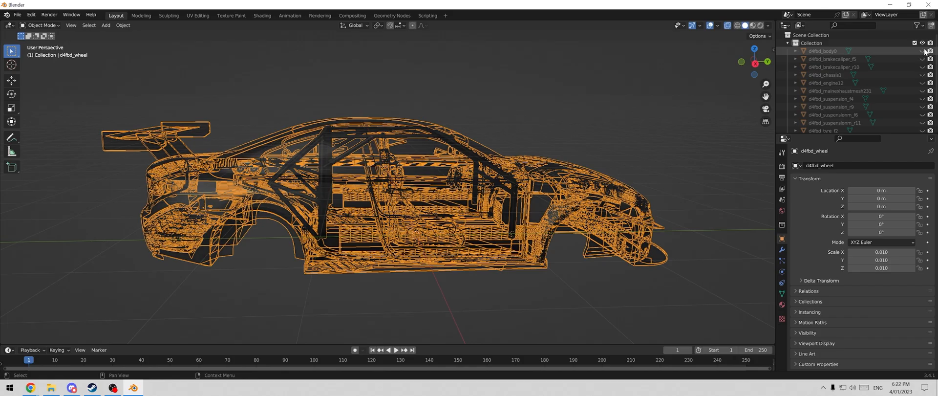
left_click_drag(889, 135, 672, 196)
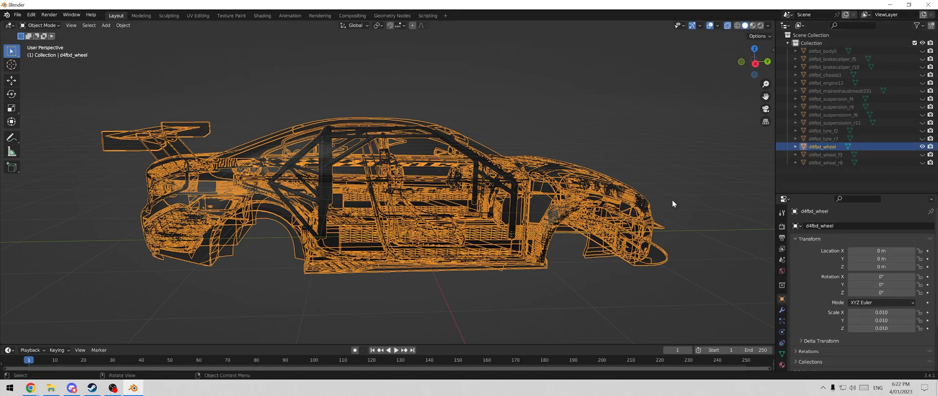
In d4fbd_wheel's Edit Mode, reveal the hidden geometry and delete its vertices, keeping only the steering wheel and column.
key("Tab")
scroll(491, 187, "up", 1)
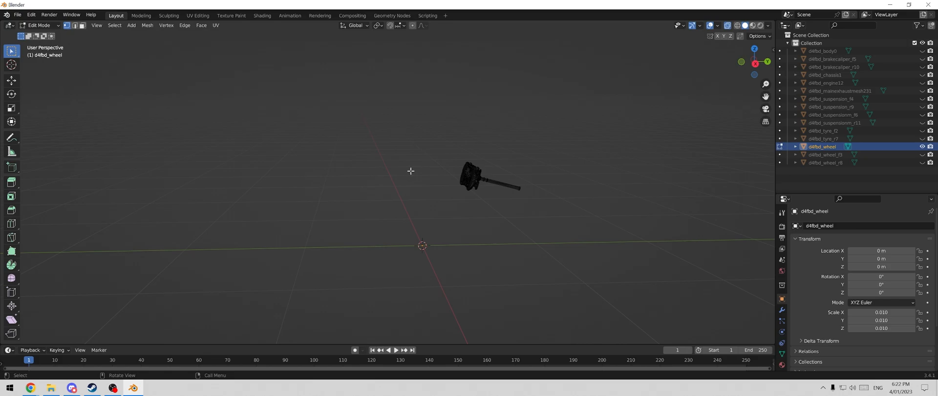
key("alt+h")
key("x")
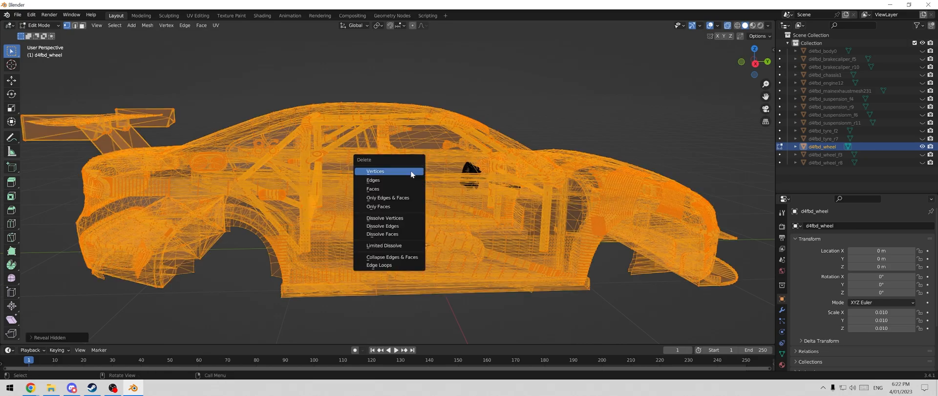
left_click(411, 173)
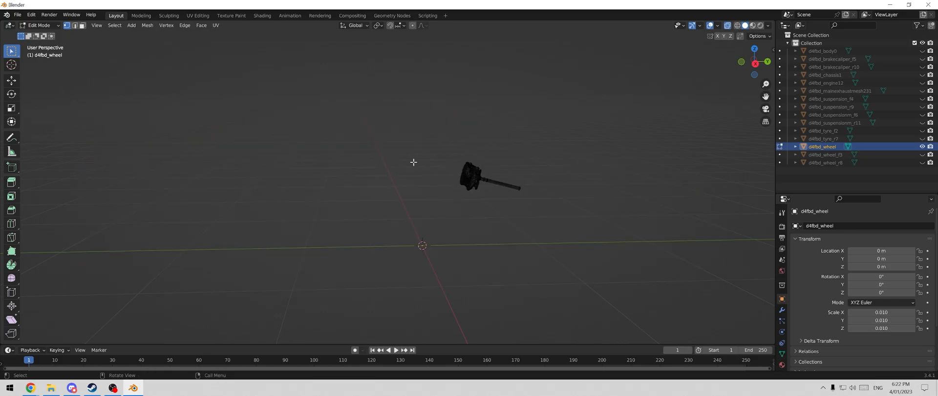
Select all of the steering wheel and column geometry and move it in the right side view so the wheel sits near the world origin.
left_click_drag(424, 137, 558, 203)
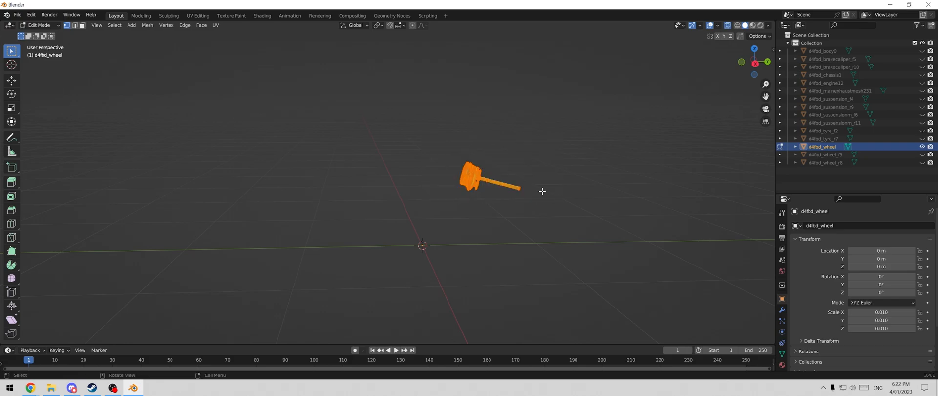
key("KP_3")
middle_click_drag(587, 168, 596, 184)
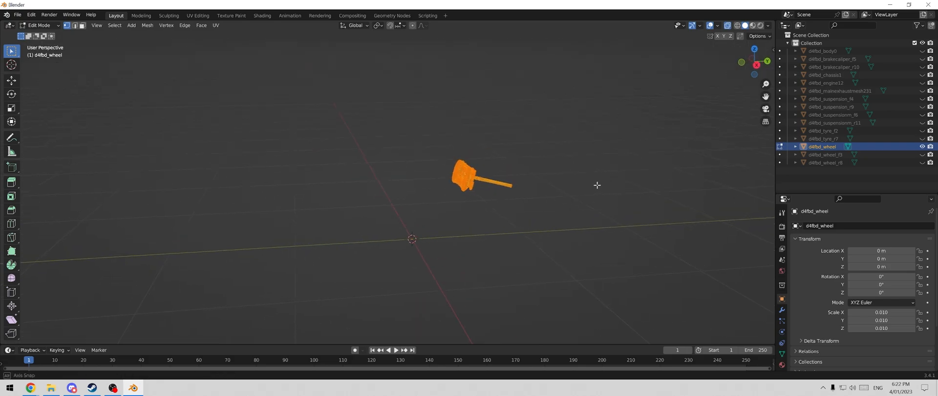
left_click(755, 66)
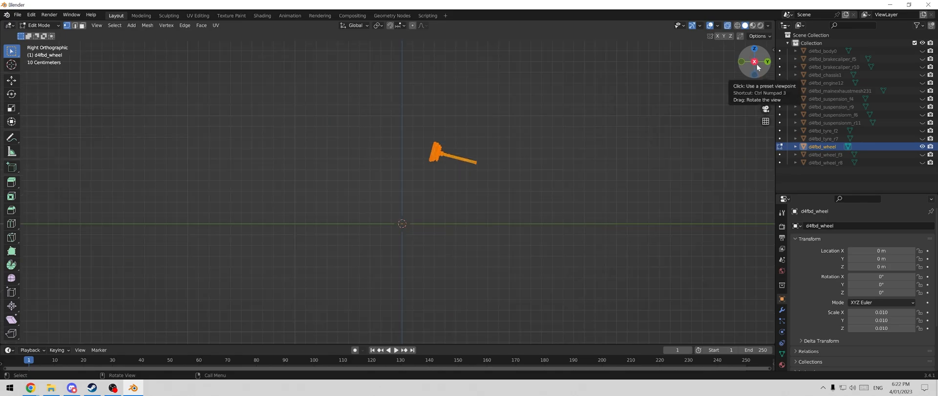
left_click(767, 62)
left_click(756, 51)
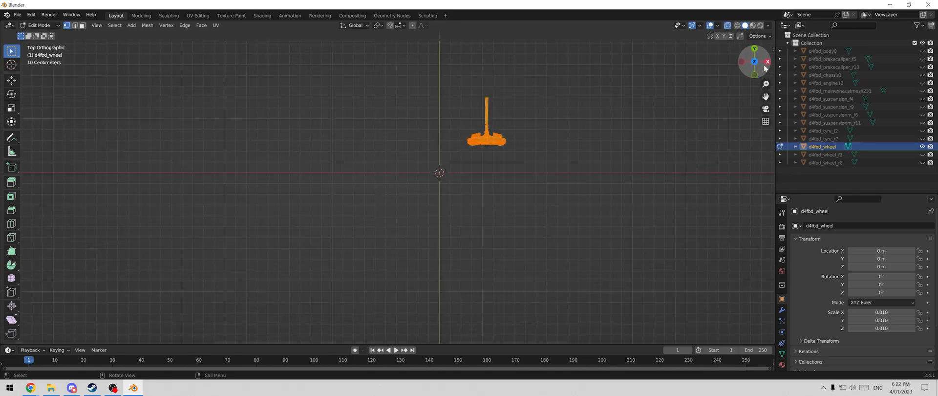
left_click(767, 63)
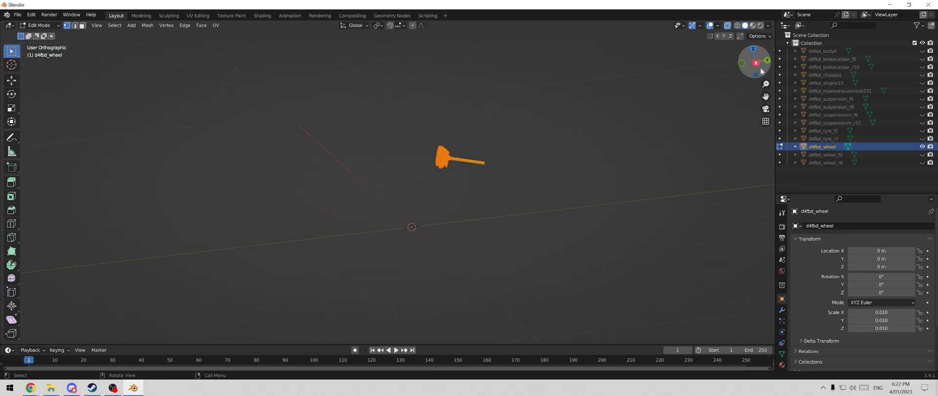
key("g")
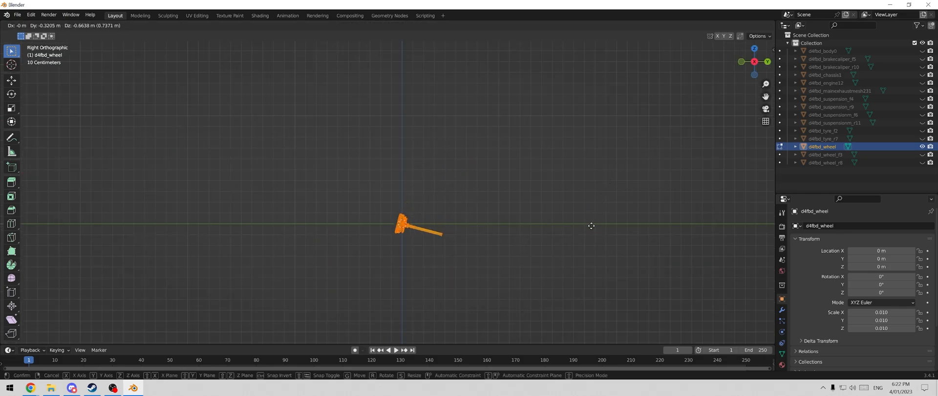
left_click(591, 224)
From the front view, set the steering wheel selection's local median X to 0.
key("KP_1")
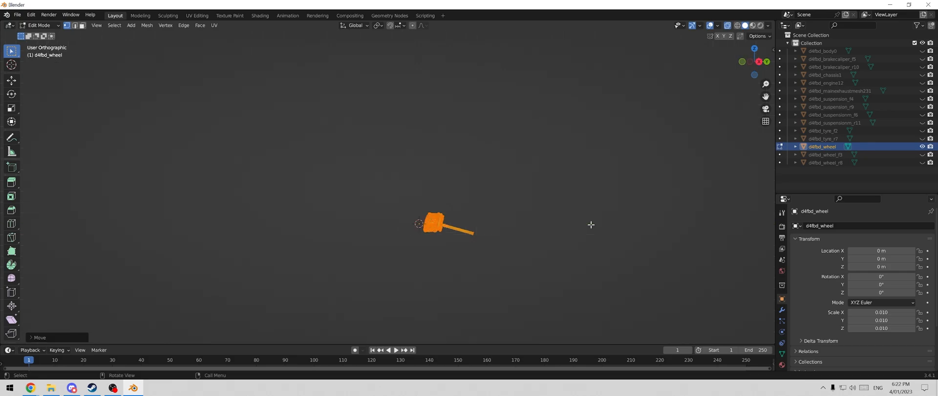
scroll(591, 225, "up", 5)
middle_click_drag(663, 289, 577, 184, "shift")
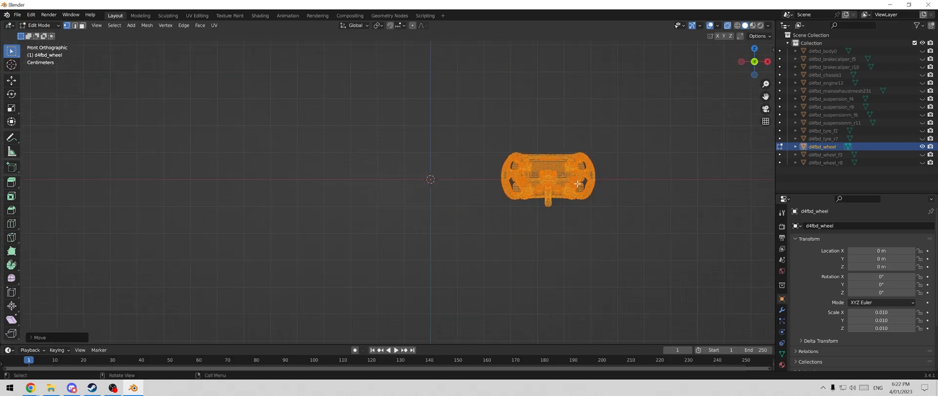
key("n")
double_click(725, 66)
type("0")
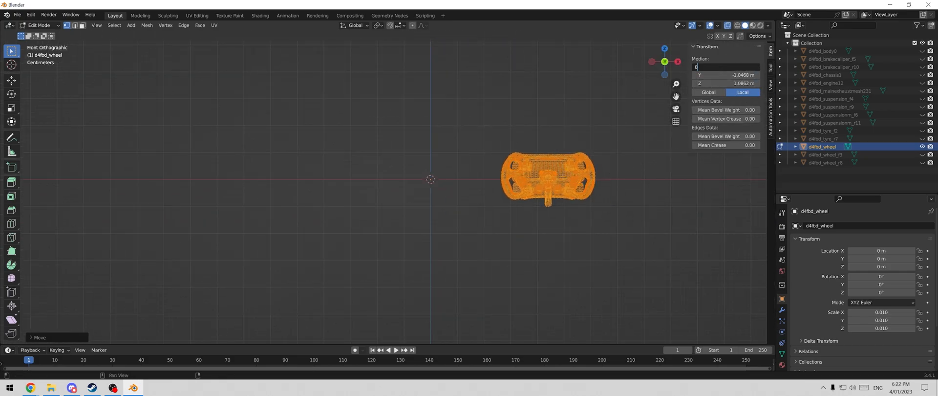
key("Return")
Rotate the steering wheel about 14.8° around the global X axis so its column points straight away from the front view.
scroll(421, 189, "up", 5)
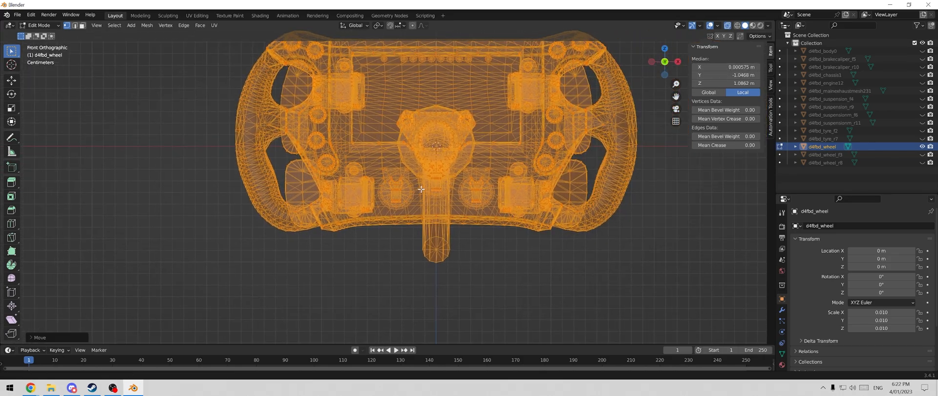
scroll(421, 189, "up", 6)
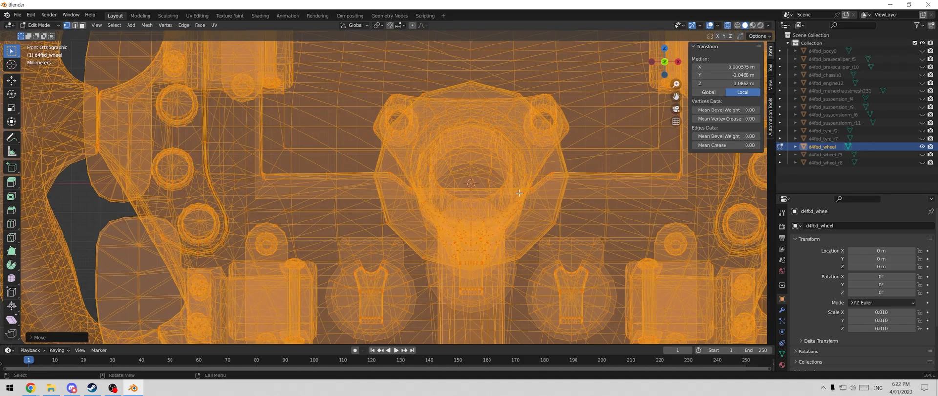
middle_click_drag(520, 192, 469, 206, "shift")
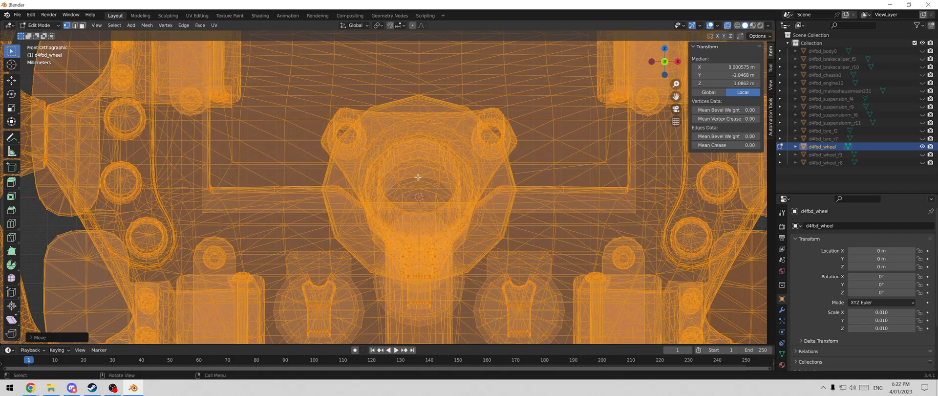
scroll(418, 176, "down", 5)
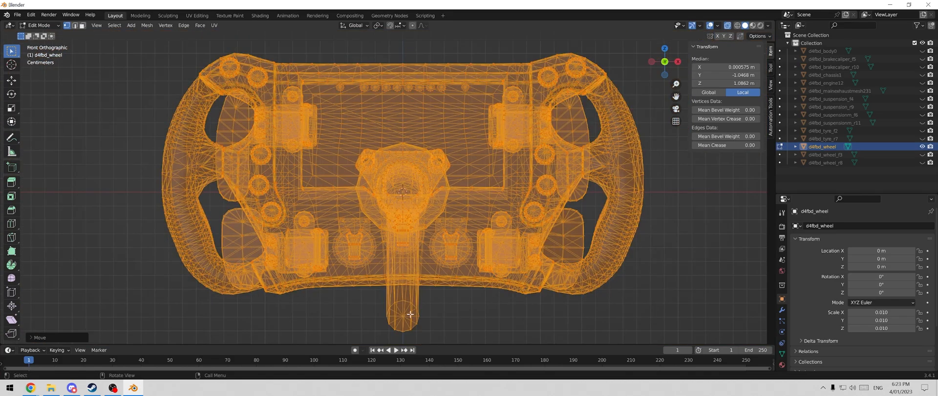
scroll(453, 199, "up", 5)
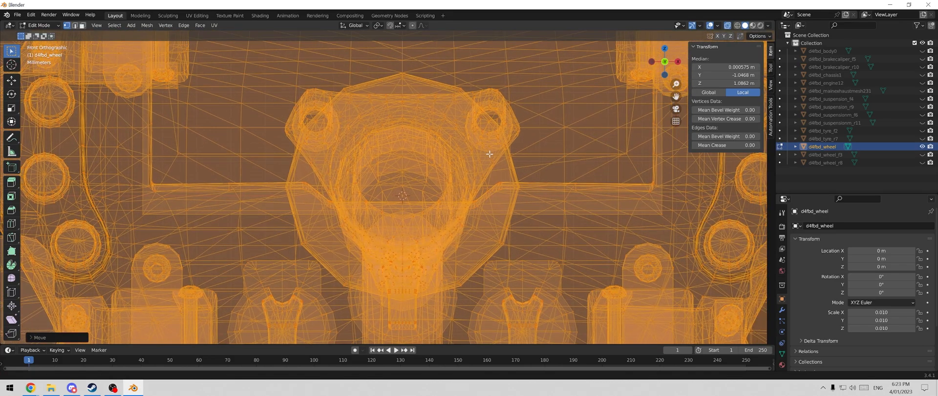
key("r")
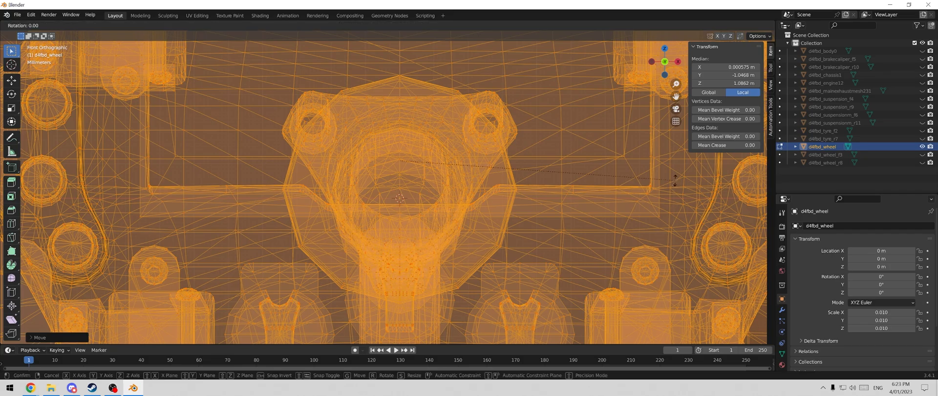
key("x")
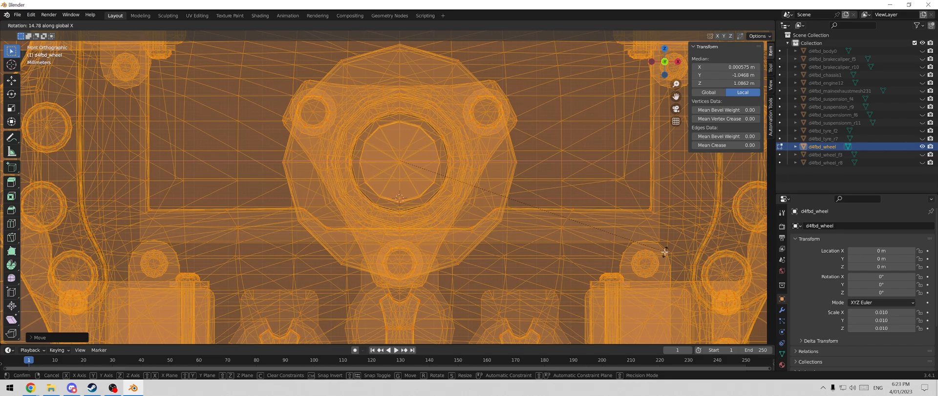
left_click(665, 252)
Fine-tune the steering wheel's rotation around global X, lining up the ends of the column at close range.
scroll(561, 213, "up", 10)
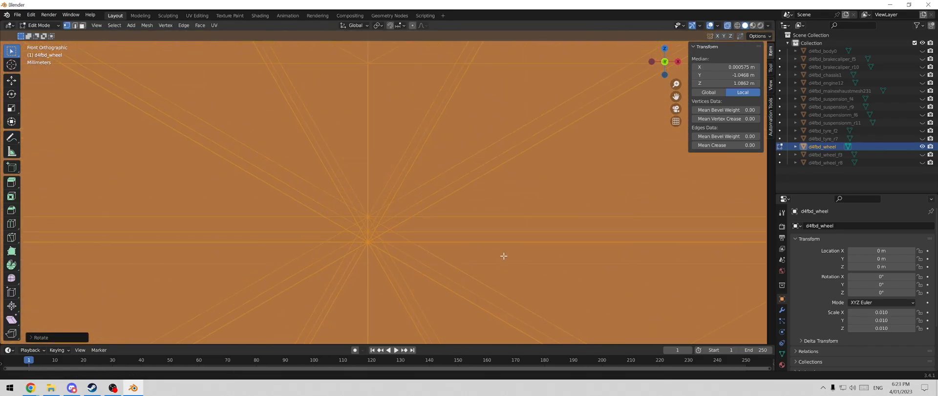
key("r")
key("x")
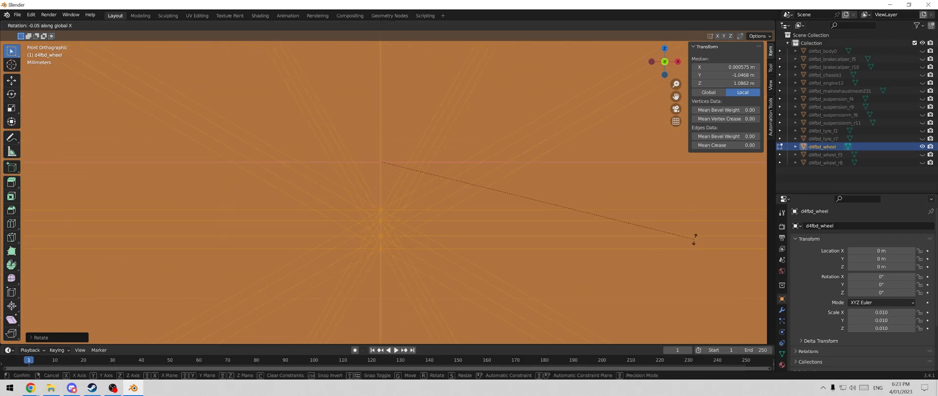
left_click(268, 325)
Move the steering wheel down along global Z until the centre of its column lies on the world origin.
scroll(284, 241, "down", 8)
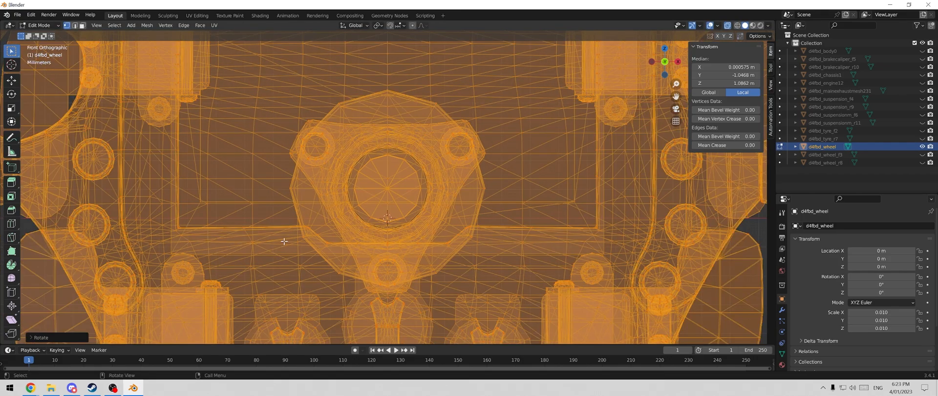
scroll(284, 241, "up", 8)
key("g")
key("z")
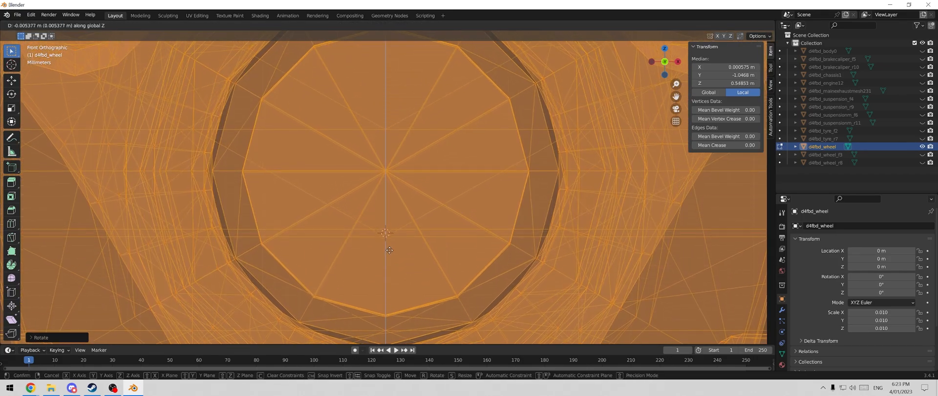
left_click(384, 307)
scroll(386, 201, "down", 10)
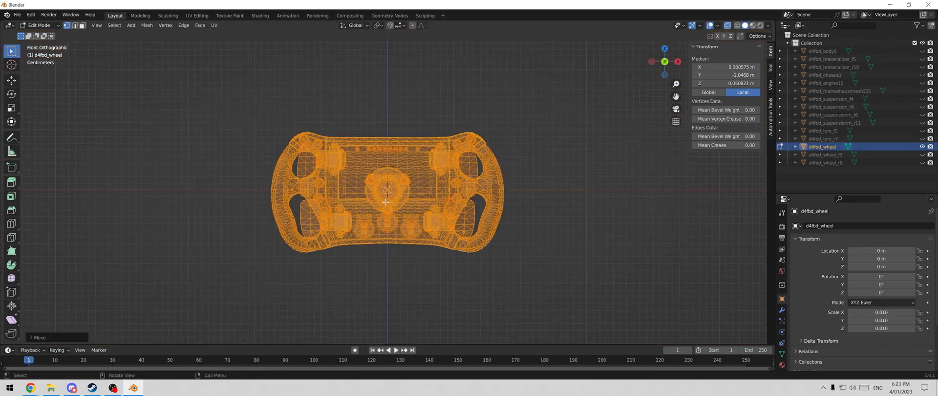
Return to Object Mode, hide d4fbd_wheel, and show and select d4fbd_body0.
middle_click_drag(377, 189, 272, 272)
left_click(779, 147)
left_click(921, 147)
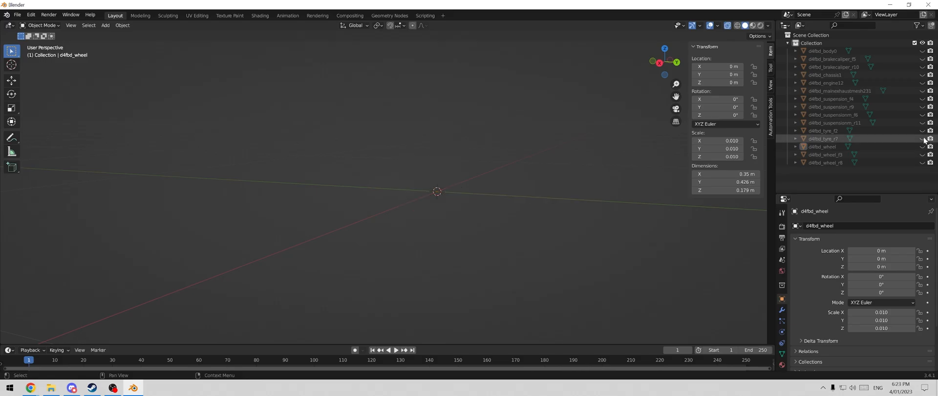
left_click(921, 51)
left_click(891, 51)
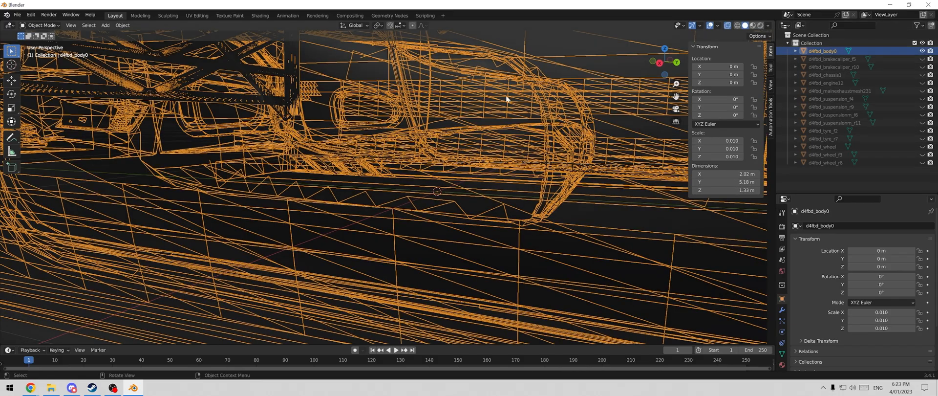
scroll(423, 123, "down", 5)
scroll(421, 123, "up", 6)
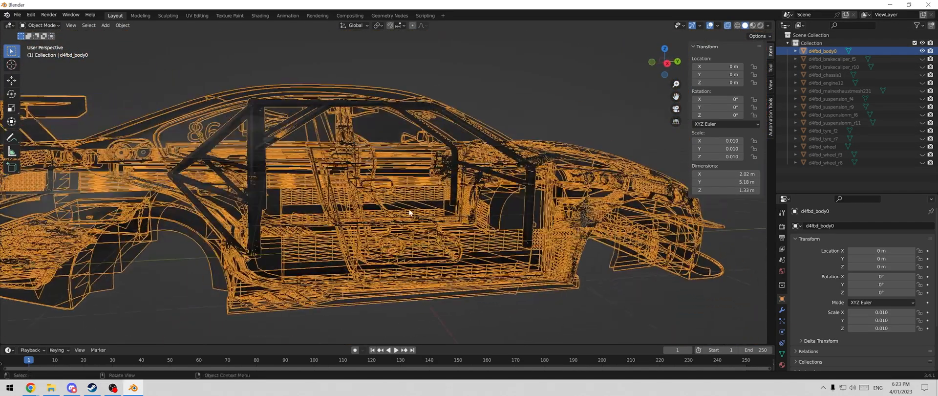
In d4fbd_body0's Edit Mode, delete the steering wheel and column vertices and reveal the hidden body geometry.
key("Tab")
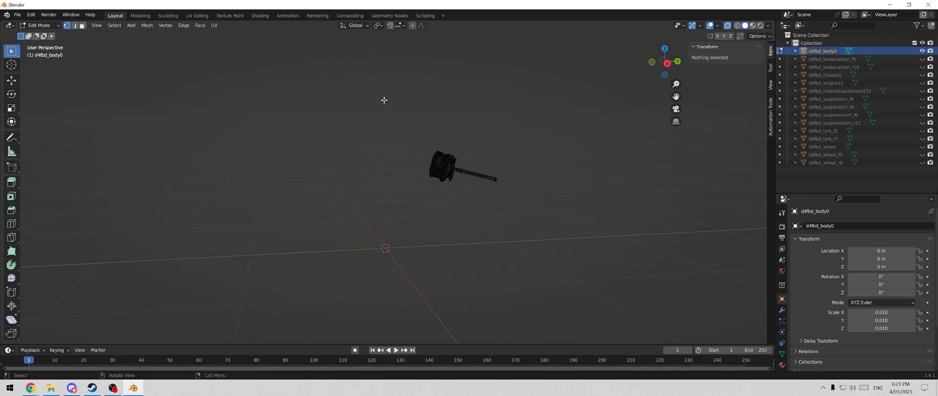
left_click_drag(384, 99, 581, 242)
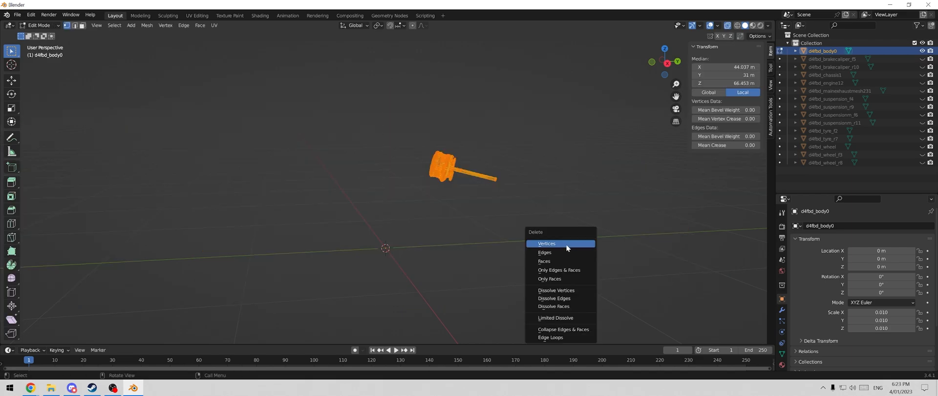
left_click(566, 243)
key("alt+h")
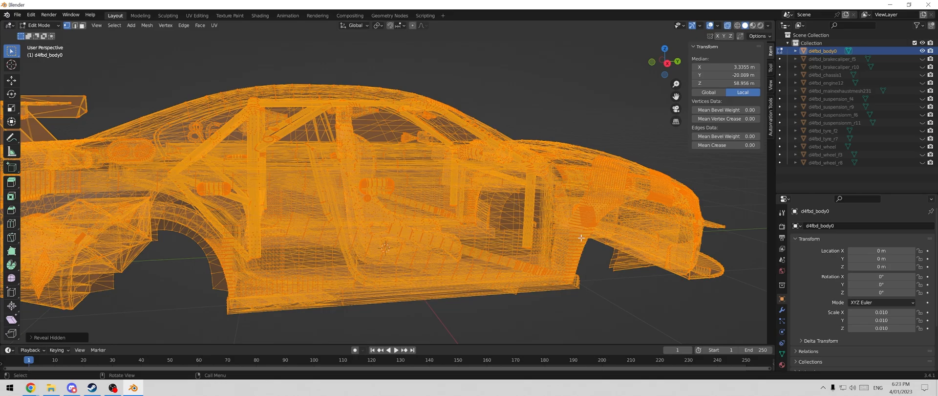
In face select mode, select a face of the small detached curved piece by the body and copy its material name, material_83_d4fbd.
middle_click_drag(581, 237, 429, 224, "shift")
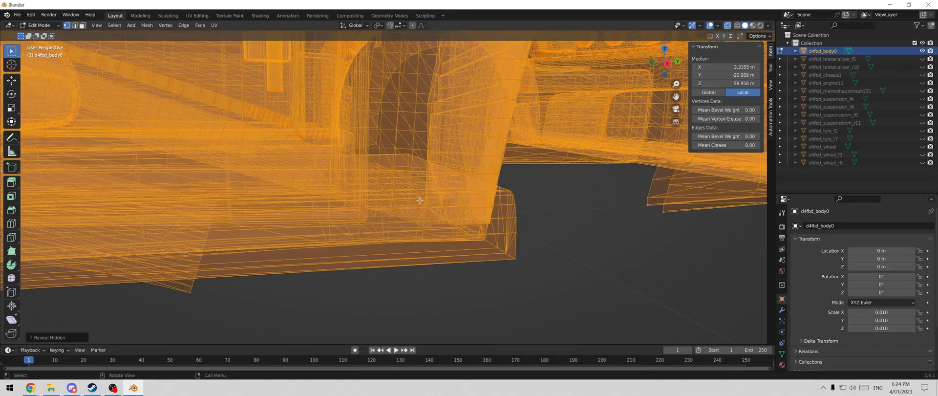
middle_click_drag(440, 230, 411, 228)
scroll(467, 218, "up", 2)
scroll(391, 244, "up", 3)
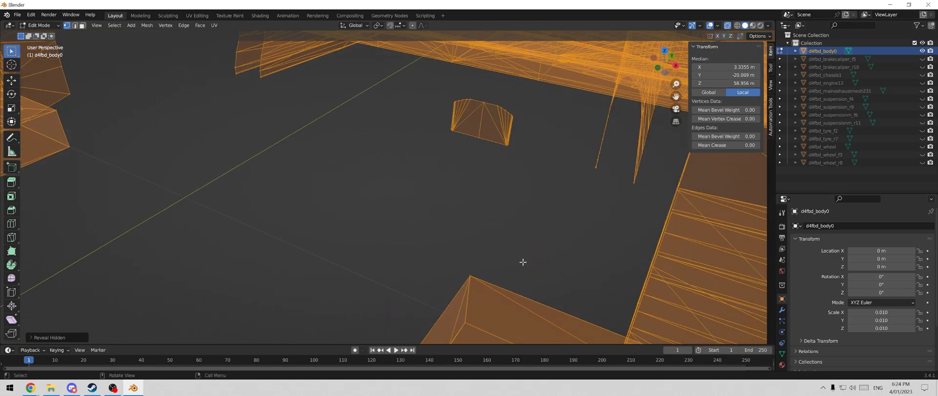
left_click(782, 365)
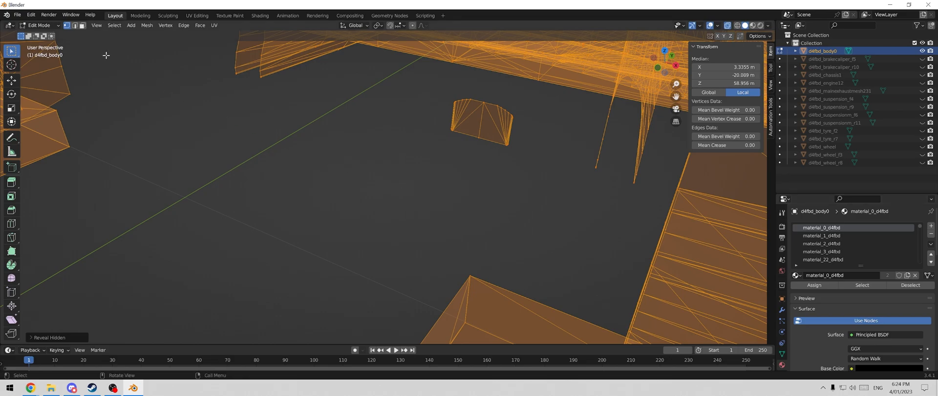
left_click(82, 26)
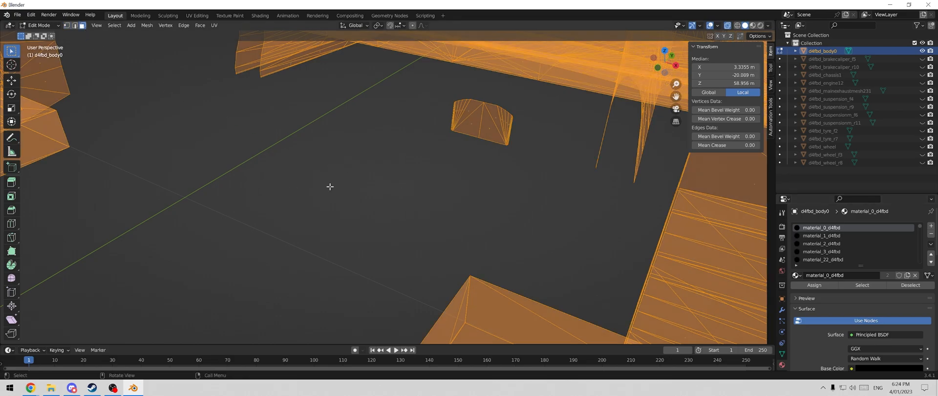
left_click(472, 122)
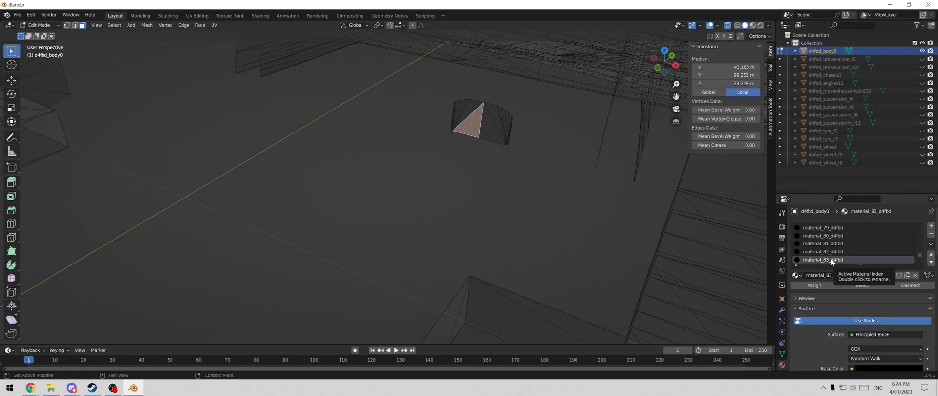
left_click(828, 276)
key("ctrl+c")
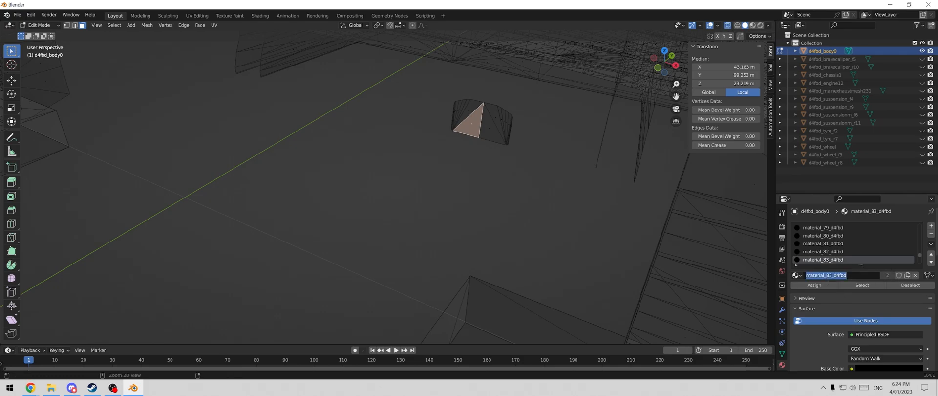
Return to Object Mode, hide d4fbd_body0, and show and select d4fbd_wheel_r8.
key("Tab")
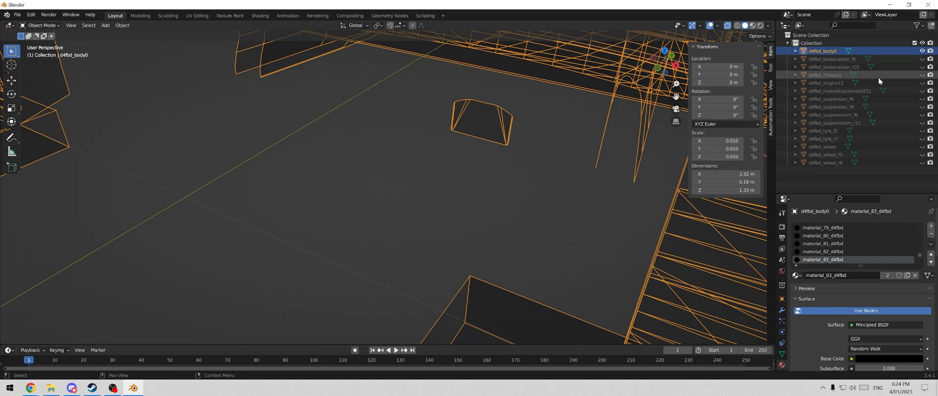
left_click(921, 52)
left_click(891, 163)
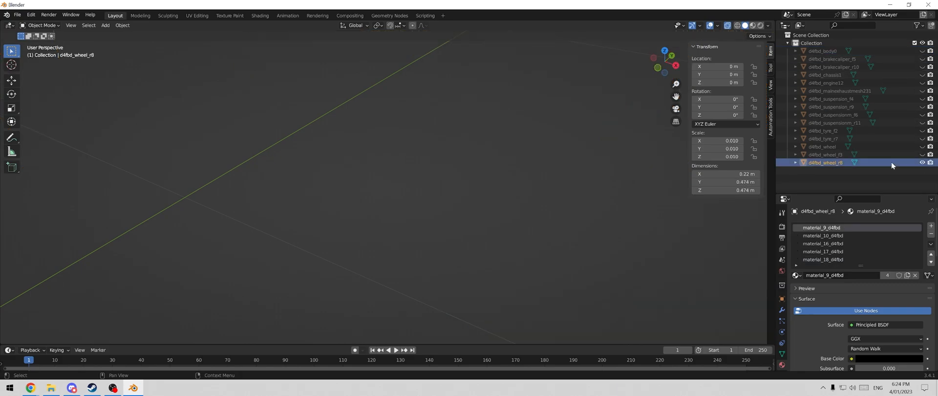
Hide d4fbd_wheel_r8, then show and select d4fbd_wheel and enter its Edit Mode.
middle_click_drag(441, 180, 346, 216)
key("Tab")
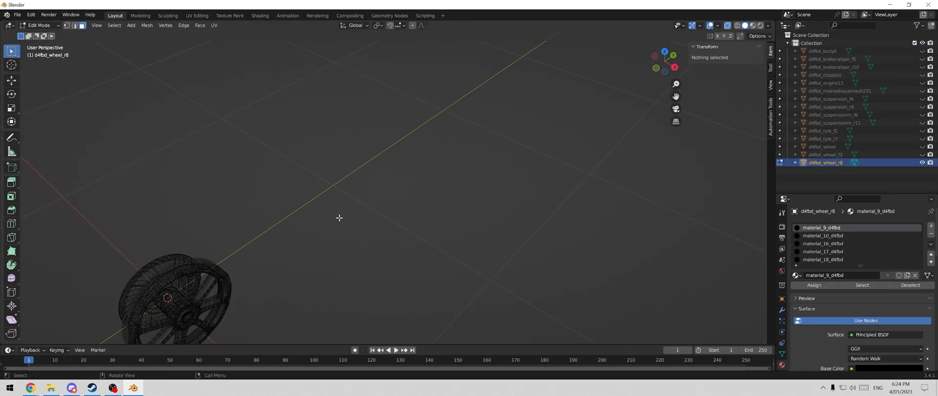
left_click(922, 163)
key("Tab")
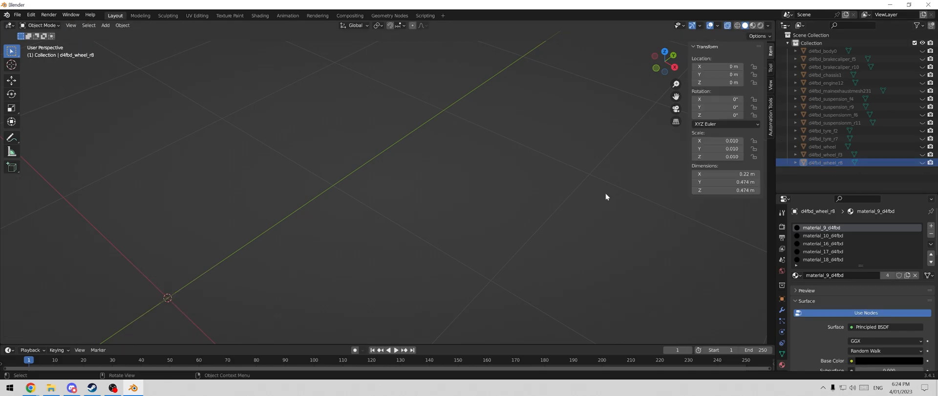
left_click(922, 147)
left_click(822, 147)
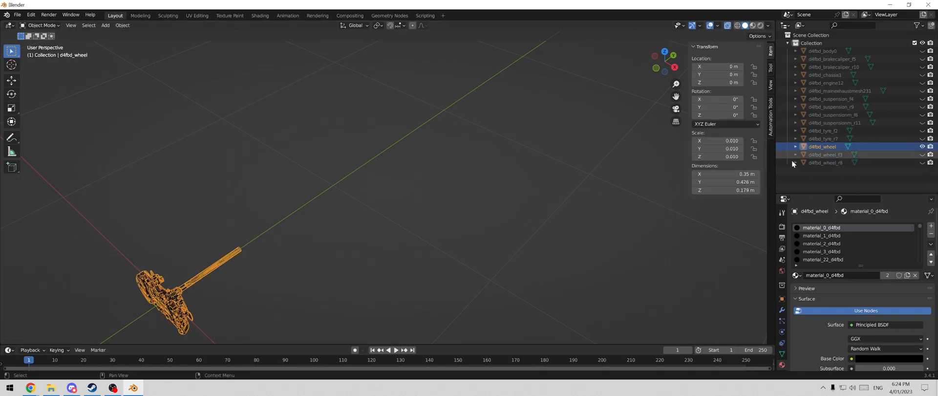
key("Tab")
Turn off X-ray, select a face of the steering wheel's screen and change its material to material_83_d4fbd.
middle_click_drag(255, 271, 447, 235, "shift")
middle_click_drag(447, 234, 507, 197)
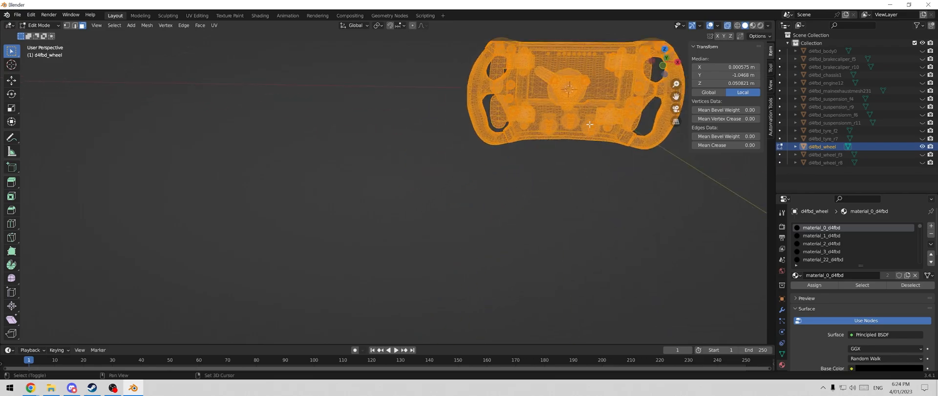
middle_click_drag(674, 56, 600, 109, "shift")
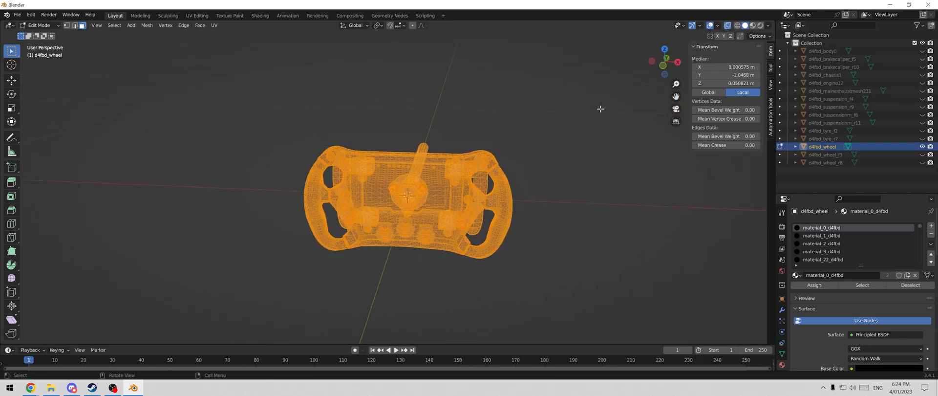
left_click(727, 26)
scroll(412, 155, "up", 4)
left_click(426, 180)
scroll(426, 180, "up", 3)
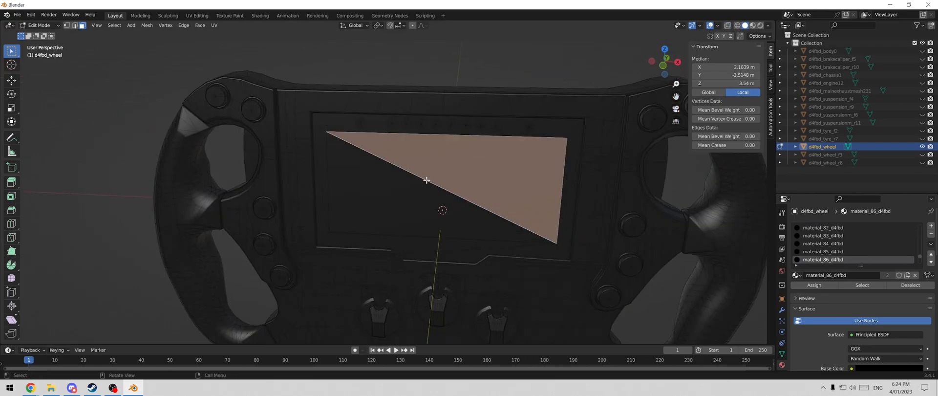
scroll(427, 180, "down", 1)
left_click(795, 275)
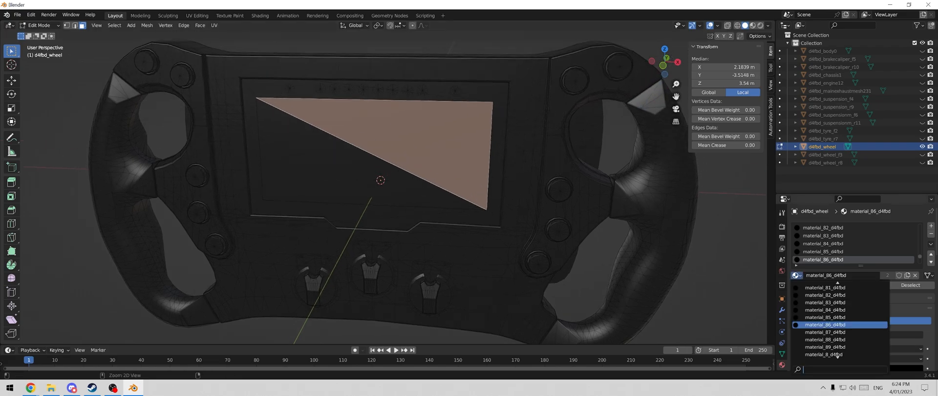
key("ctrl+v")
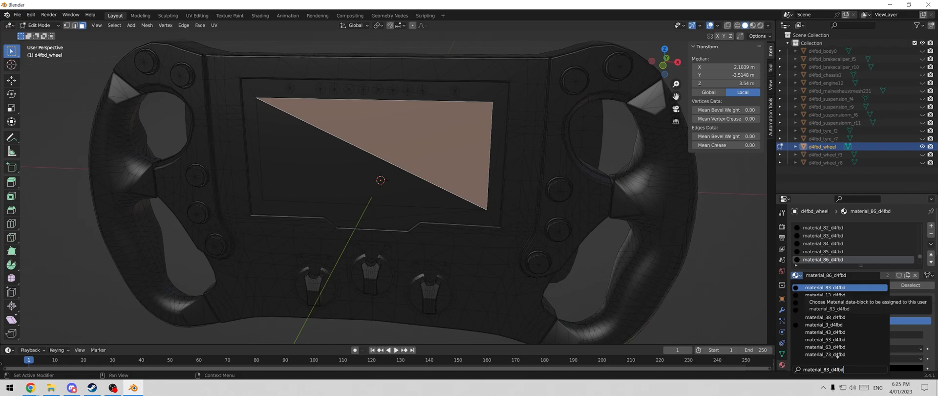
left_click(830, 287)
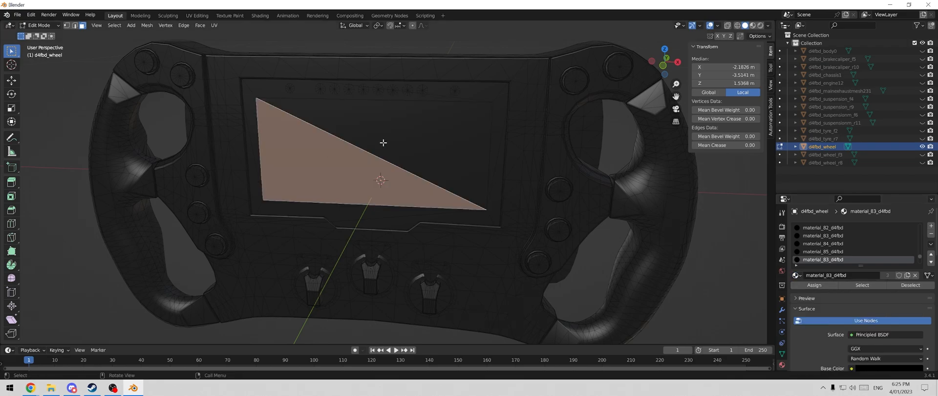
Select both triangular faces of the steering wheel's screen and view their UV layout in the UV Editing workspace.
scroll(368, 201, "down", 8)
middle_click_drag(369, 200, 445, 217)
scroll(446, 217, "up", 4)
scroll(446, 217, "up", 2)
scroll(446, 217, "down", 2)
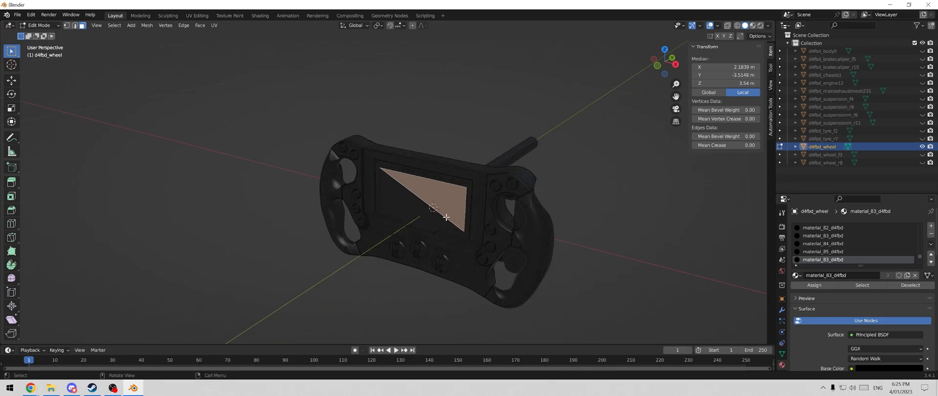
left_click(402, 194, "shift")
scroll(401, 194, "up", 3)
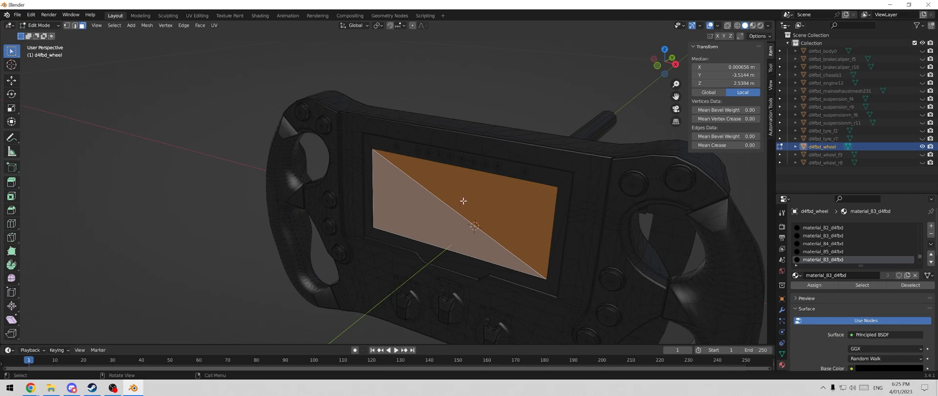
left_click(198, 15)
scroll(200, 182, "up", 5)
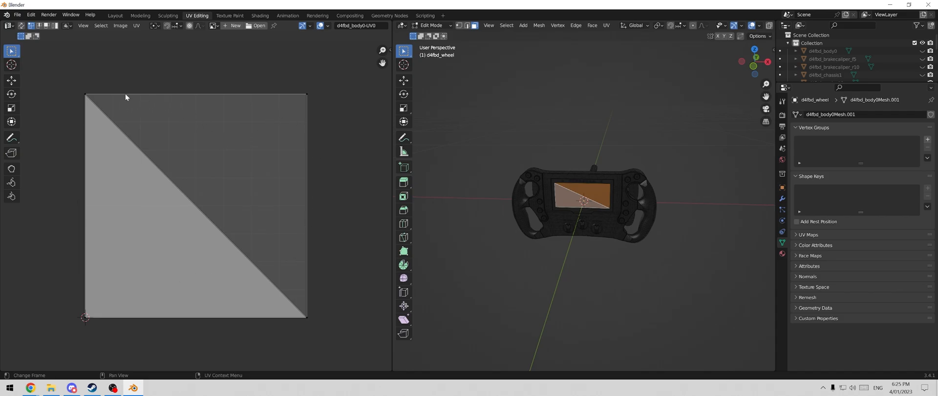
Select all UVs of the two screen faces and try scaling them along Y.
left_click_drag(63, 73, 351, 337)
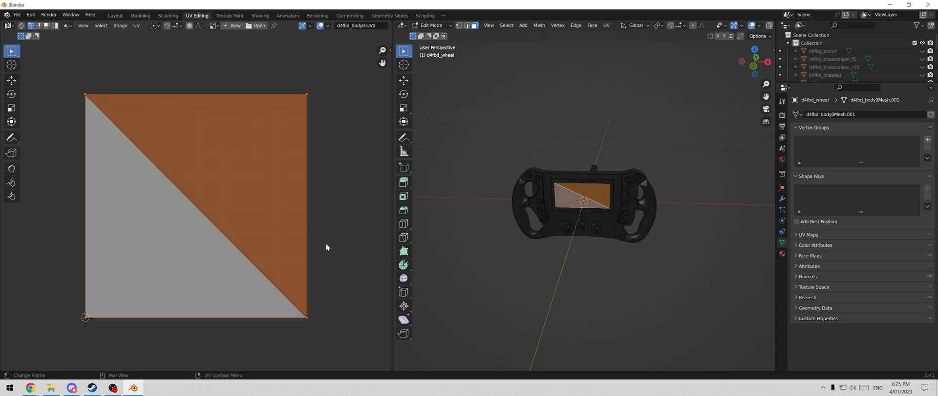
key("s")
key("y")
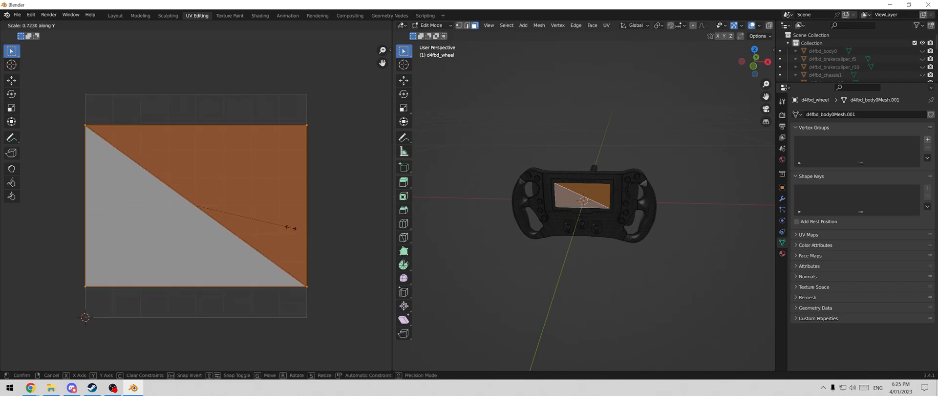
right_click(295, 234)
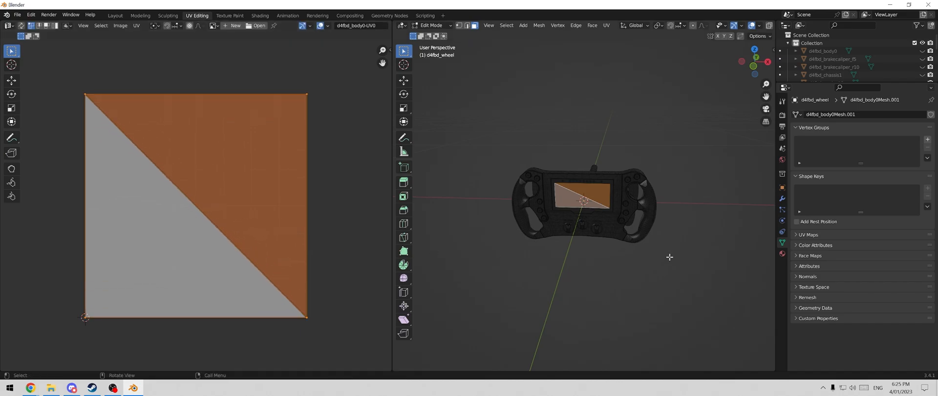
scroll(669, 256, "down", 4)
middle_click_drag(653, 268, 607, 269)
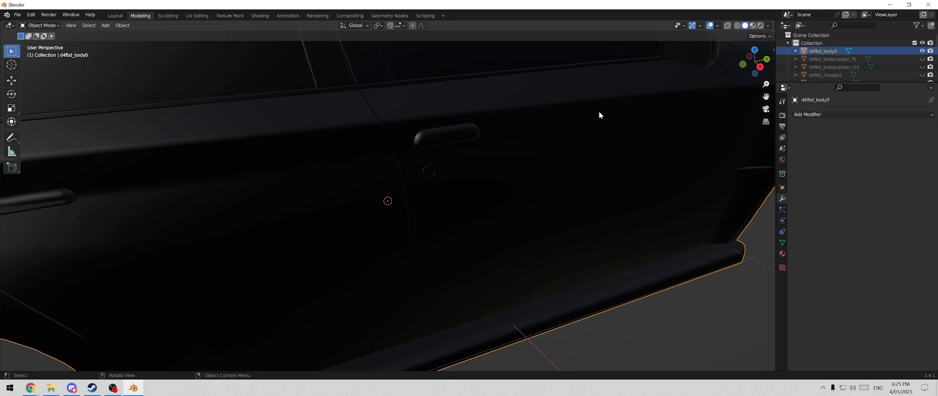
Enter Edit Mode on d4fbd_body0 in the Modeling workspace and turn on X-ray.
scroll(598, 115, "down", 5)
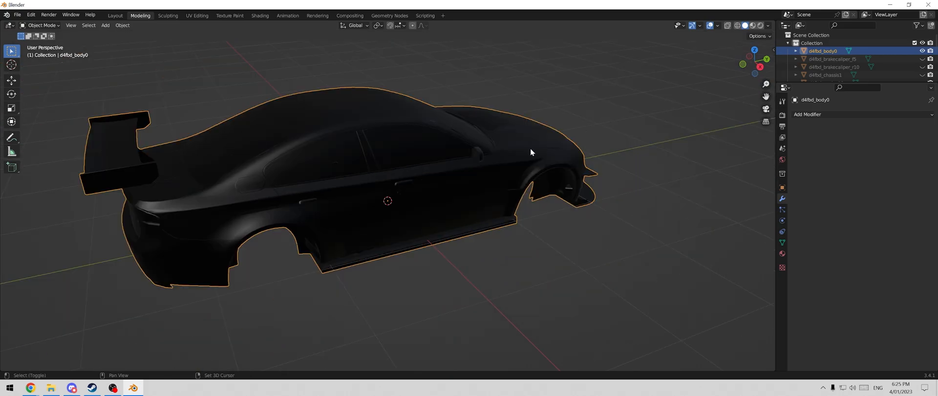
middle_click_drag(530, 151, 450, 157, "shift")
scroll(447, 154, "up", 5)
key("Tab")
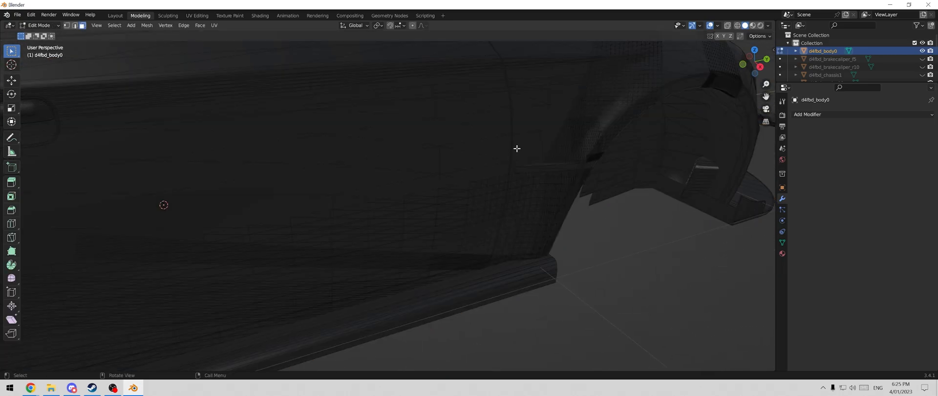
scroll(499, 159, "up", 3)
left_click(728, 25)
scroll(537, 149, "up", 4)
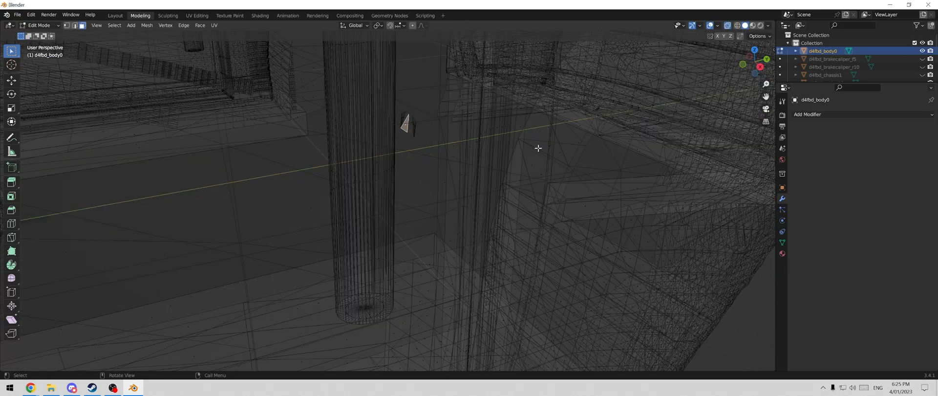
Select the small detached curved piece inside the body and delete its vertices.
middle_click_drag(477, 140, 529, 169)
middle_click_drag(472, 178, 373, 243, "shift")
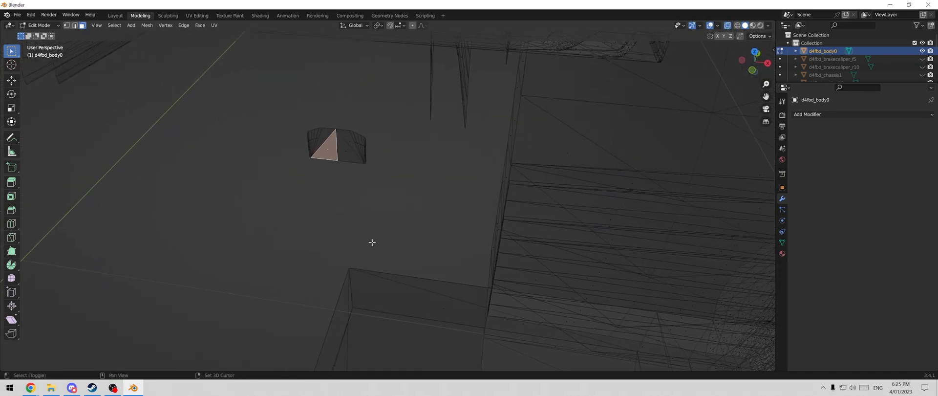
left_click_drag(272, 115, 385, 180)
key("x")
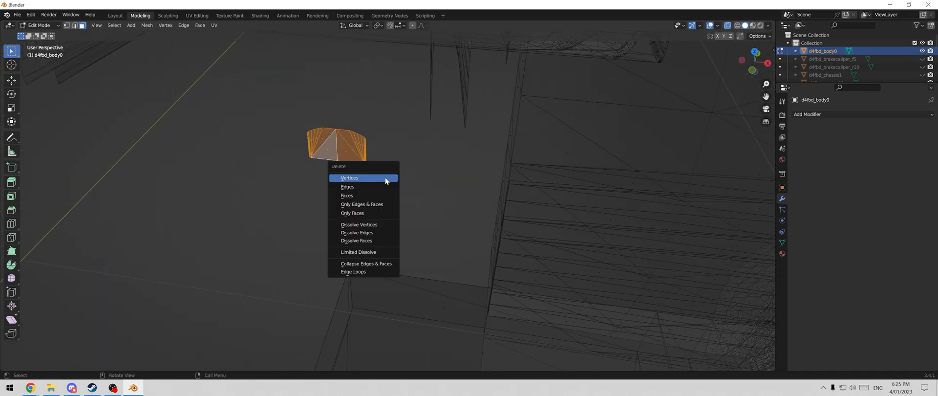
left_click(385, 178)
Return to Object Mode and unhide all the remaining objects in the collection.
scroll(384, 177, "down", 6)
middle_click_drag(368, 191, 447, 201)
key("Tab")
middle_click_drag(447, 201, 411, 228)
scroll(383, 204, "down", 3)
left_click_drag(922, 162, 922, 58)
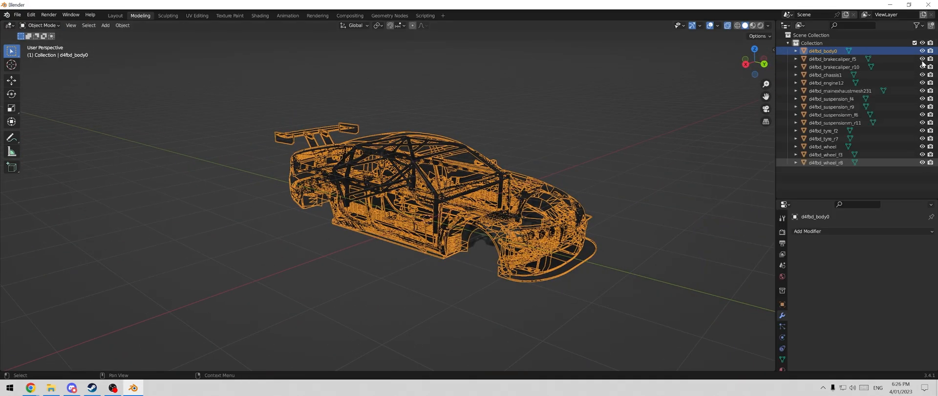
Select all objects and export them as Collada, choosing d4fbd_mesh.dae in the d4fbd folder as the target file.
key("a")
key("F4")
mouse_move(531, 136)
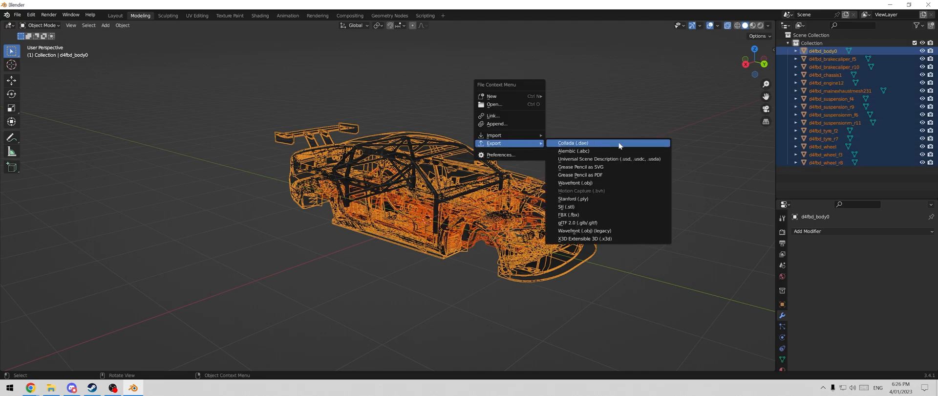
left_click(619, 143)
left_click(282, 310)
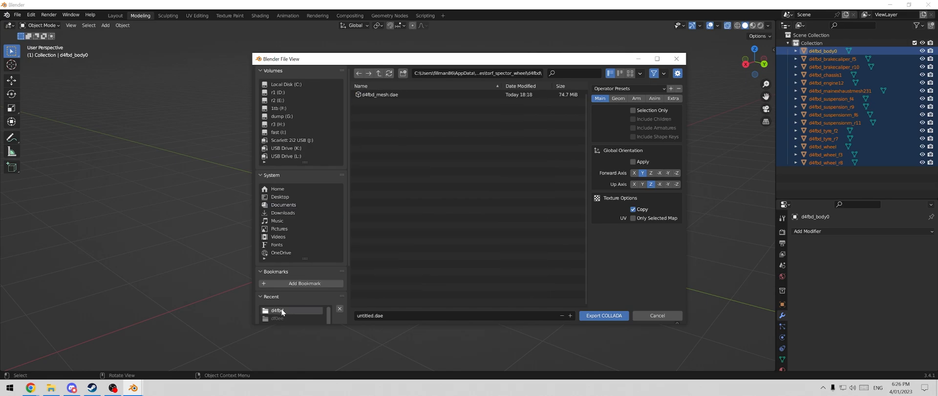
left_click(386, 98)
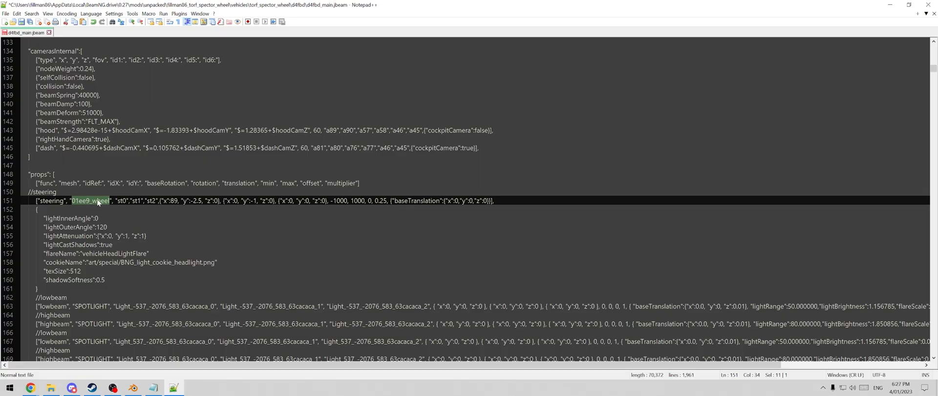
In Notepad++, replace the mesh name in d4fbd_main.jbeam's steering prop line with the Blender object name d4fbd_wheel.
left_click(69, 183)
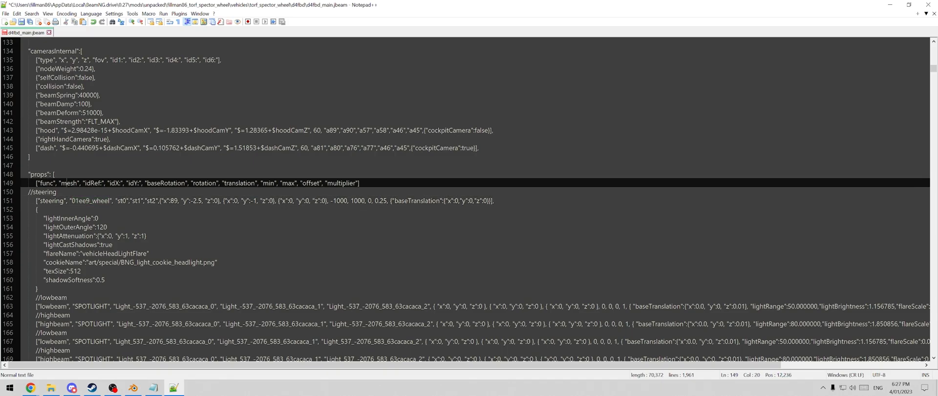
left_click(86, 201)
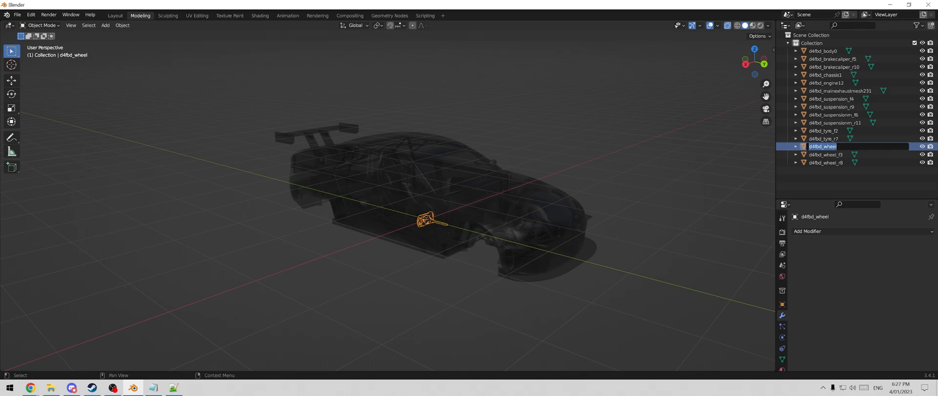
key("alt+Tab")
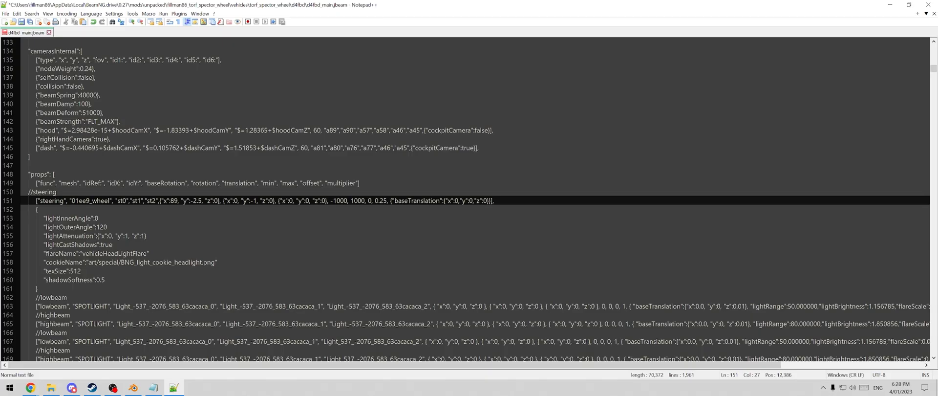
type("d4fbd_wheel")
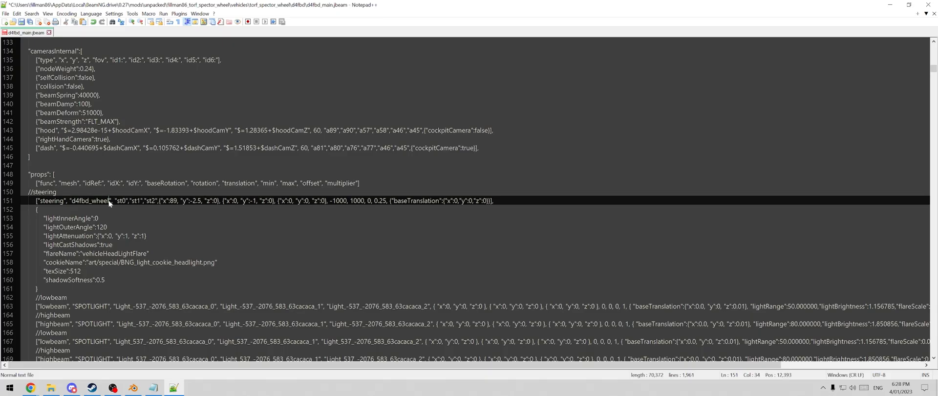
Copy the car steering nodes block from steering code.txt and paste it below node a95 in d4fbd_main.jbeam.
left_click(51, 387)
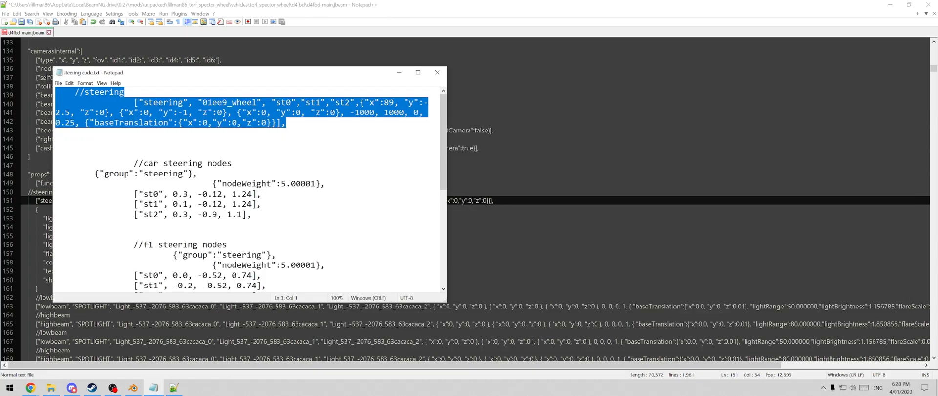
scroll(247, 191, "down", 4)
scroll(247, 190, "up", 3)
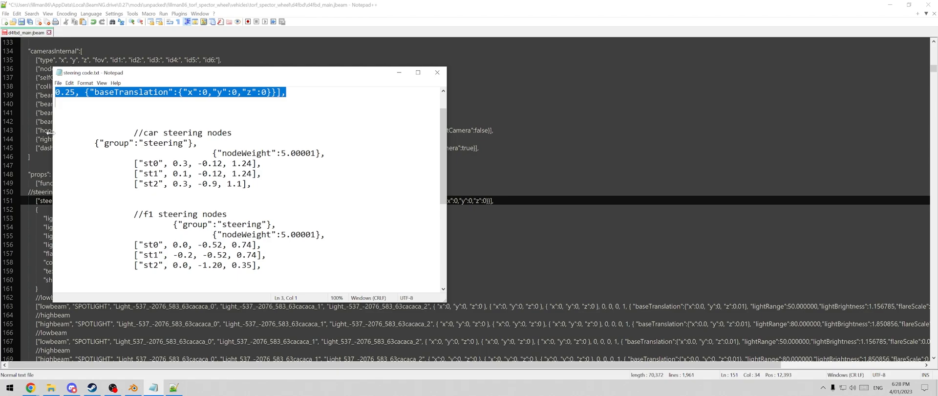
left_click_drag(55, 133, 56, 193)
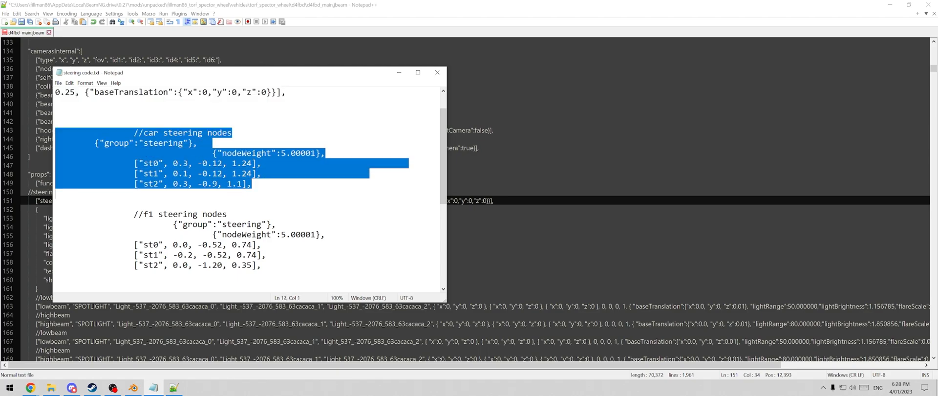
left_click_drag(163, 214, 231, 265)
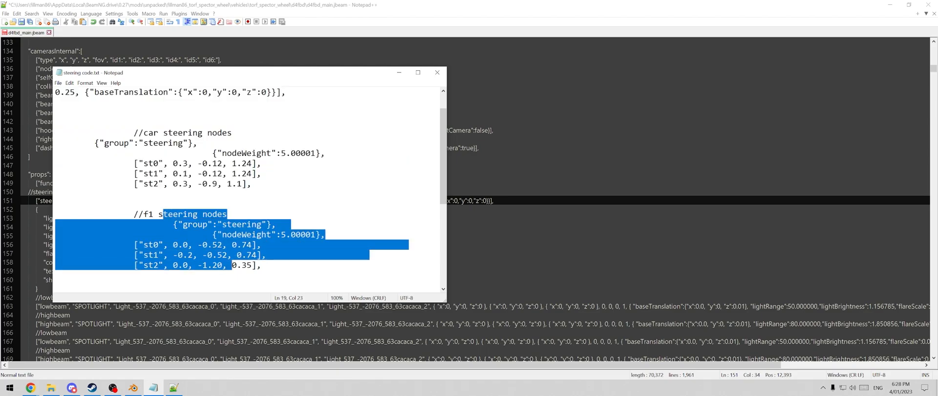
left_click(228, 214)
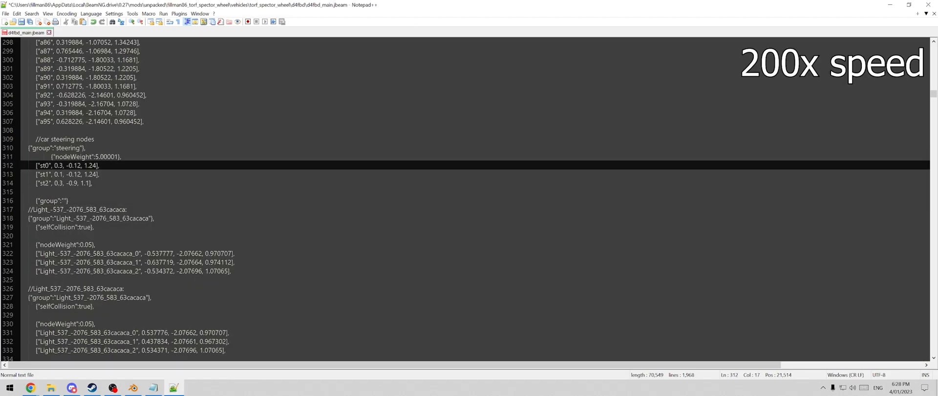
Make the first coordinate of the steering nodes negative: st0 to -0.3, st1 to -0.1 and st2 to -0.3.
type("-")
key("Down")
key("Left")
type("-")
key("Down")
key("Left")
type("-")
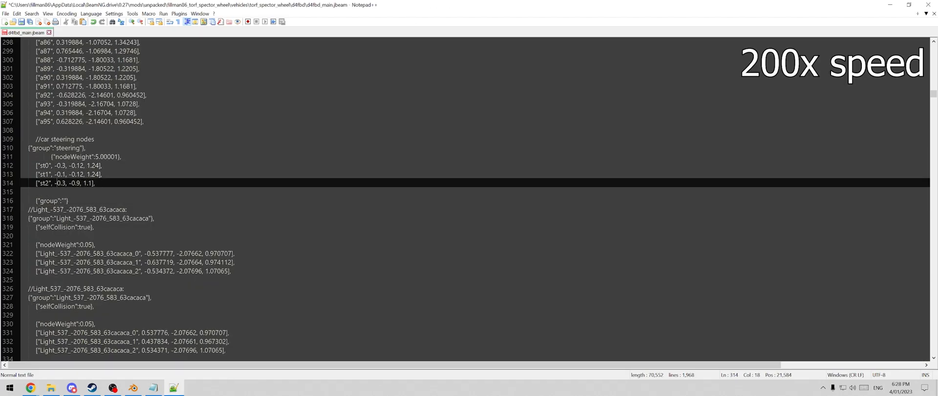
Set the first coordinate of steering node st1 to -0.4 and save d4fbd_main.jbeam.
key("Up")
key("Right")
key("Right")
key("shift+Right")
type("5")
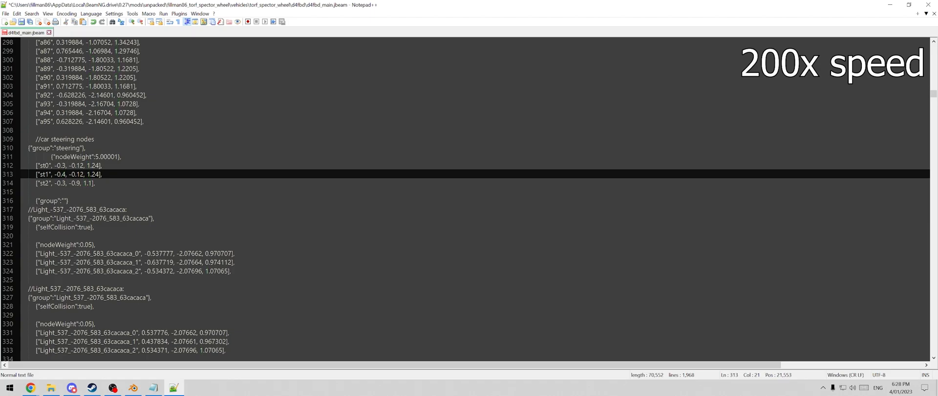
key("ctrl+s")
Copy the steering beams code from steering code.txt and paste it into the beams section of d4fbd_main.jbeam.
scroll(66, 176, "down", 20)
left_click(153, 387)
left_click_drag(56, 133, 56, 285)
left_click(416, 17)
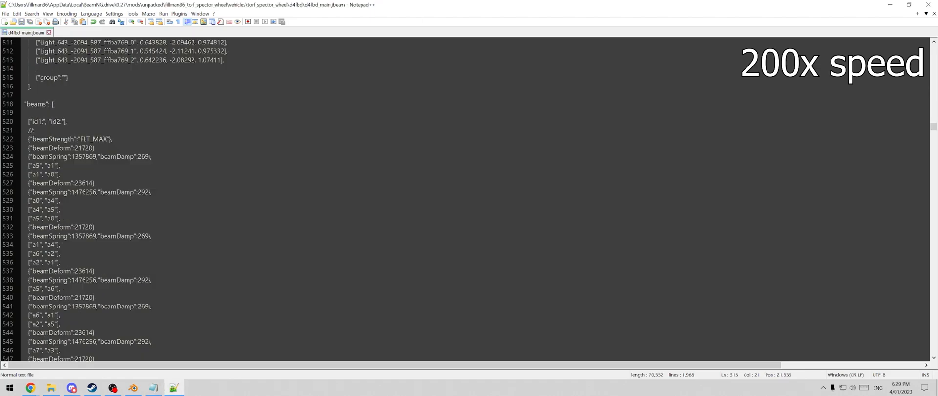
key("ctrl+v")
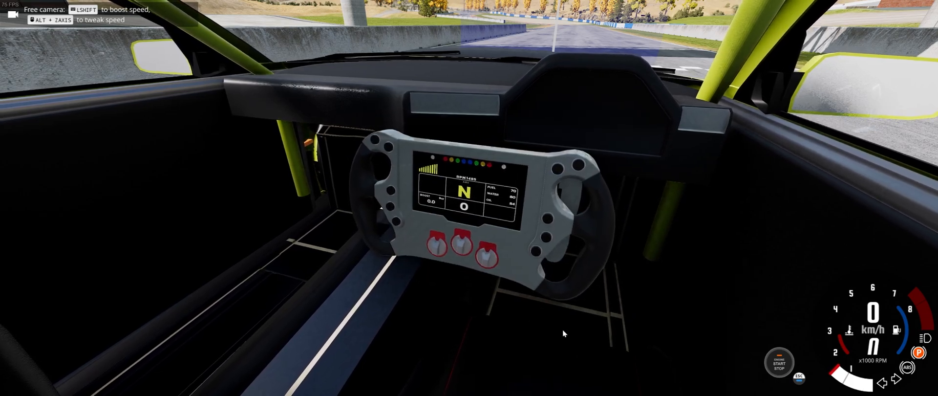
In BeamNG.drive, rev the engine from the cabin view to check the race screen on the steering wheel.
key("Up")
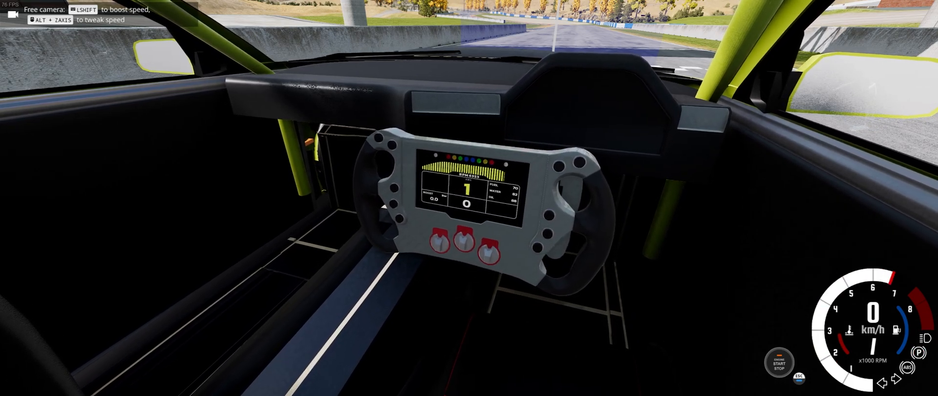
key("Up")
key("Up")
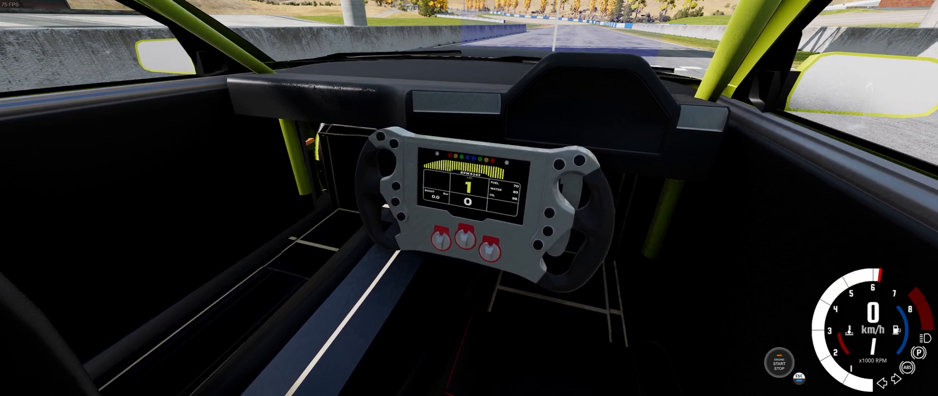
key("Up")
key("Up")
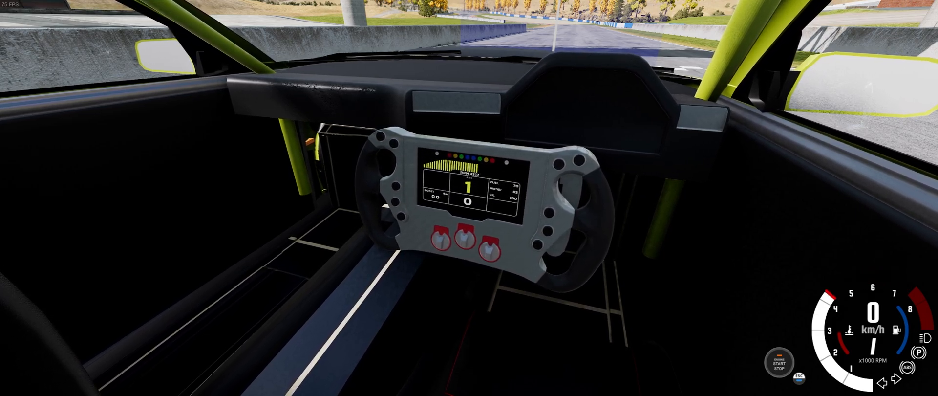
Switch to the exterior camera and inspect the car from the outside and up close.
key("c")
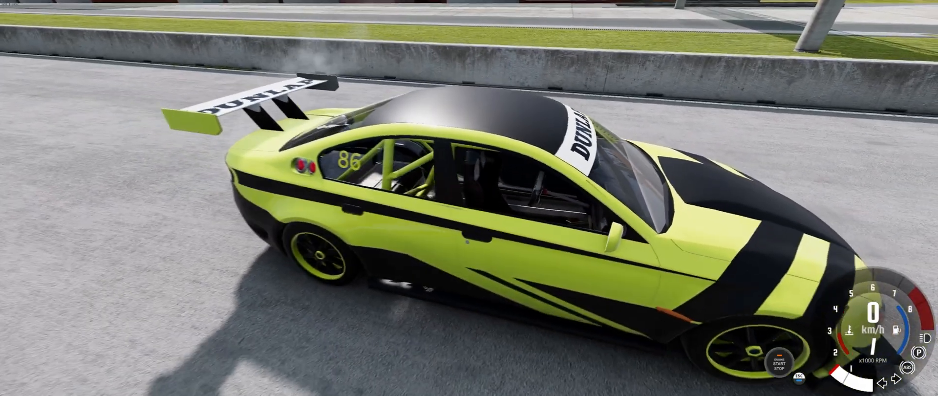
mouse_move(478, 223)
right_mouse_down()
mouse_move(542, 214)
mouse_move(478, 223)
right_mouse_up()
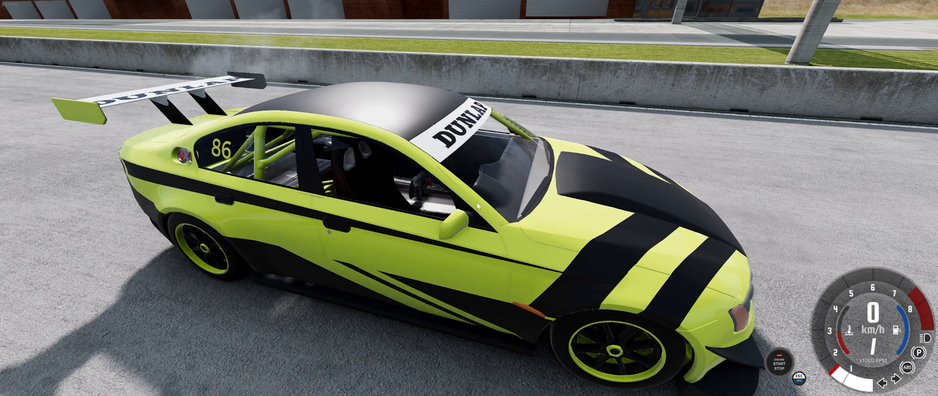
scroll(434, 129, "up", 10)
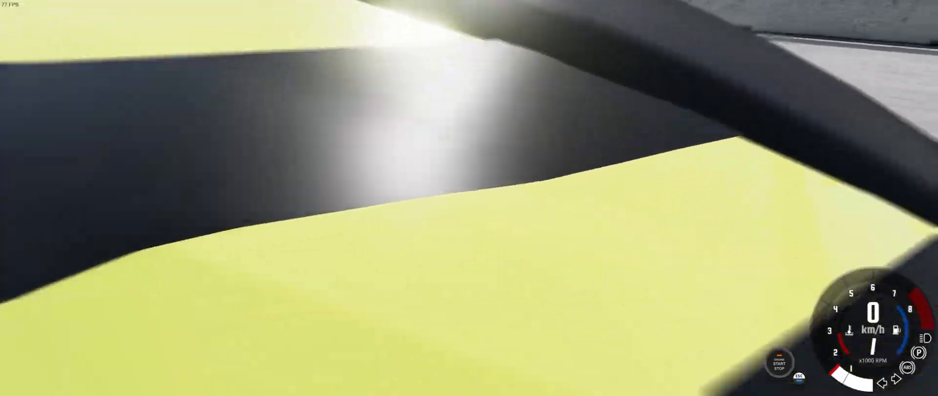
scroll(434, 130, "up", 3)
right_click_drag(434, 129, 560, 220)
scroll(434, 130, "down", 10)
key("w")
key("s")
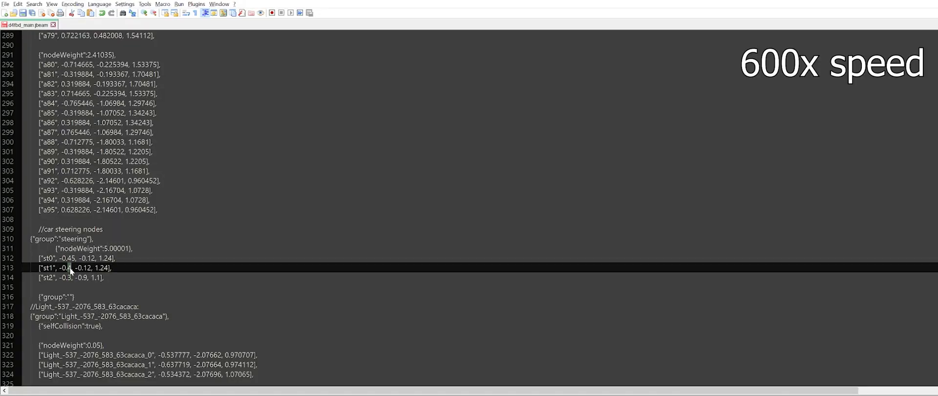
In Notepad++, set the first two coordinates of st0 to -0.45, -0.2, st1 to -0.6, -0.2 and st2 to -0.45, -1.9.
left_click(88, 257)
key("BackSpace")
left_click(87, 268)
left_click(87, 277)
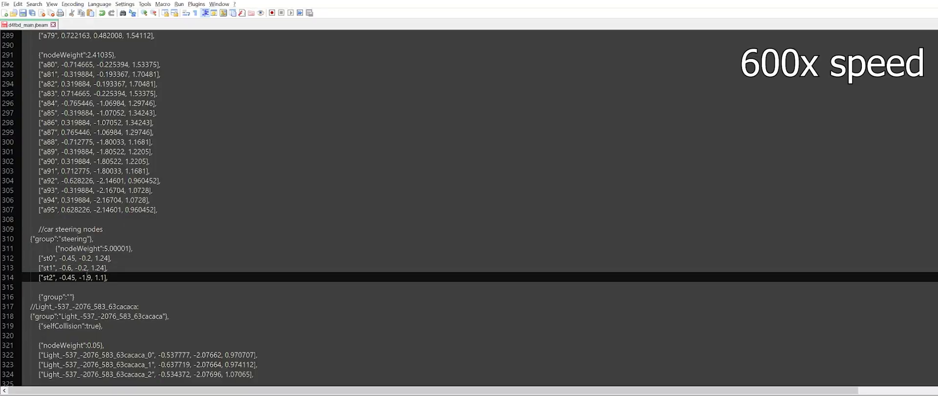
Set the second coordinate of steering nodes st0 and st1 to -0.7 and that of st2 to -1.5.
left_click(90, 258)
type("7")
left_click(88, 268)
type("7")
left_click(87, 277)
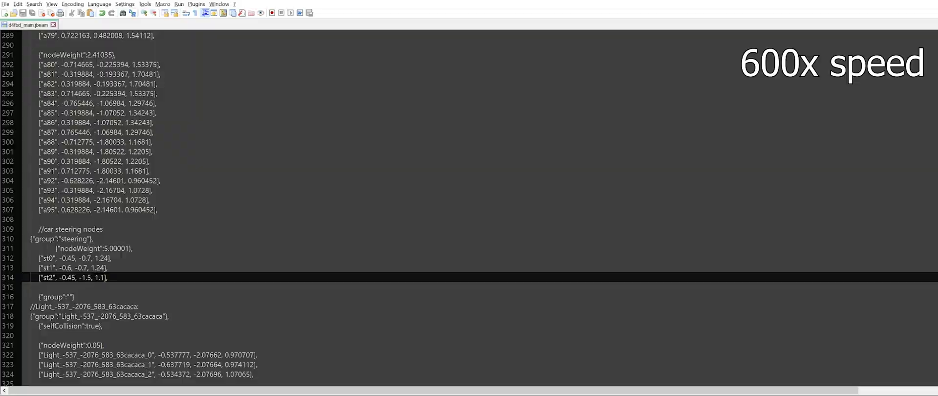
Set the second coordinate of steering nodes st0 and st1 to -0.4 and save the file.
double_click(87, 277)
type("5")
double_click(90, 258)
type("5")
double_click(87, 268)
type("5")
double_click(89, 258)
type("4")
double_click(86, 268)
type("4")
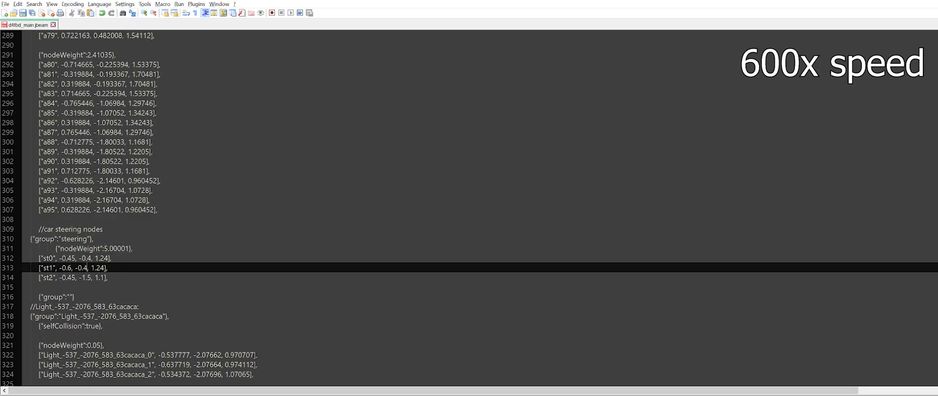
key("ctrl+s")
Set the third coordinate of st2 to 0.8 and of st0 and st1 to 1.2, checking the wheel in BeamNG.drive in between.
key("alt+Tab")
key("alt+Tab")
double_click(96, 277)
type("0")
key("alt+Tab")
key("alt+Tab")
left_click(103, 257)
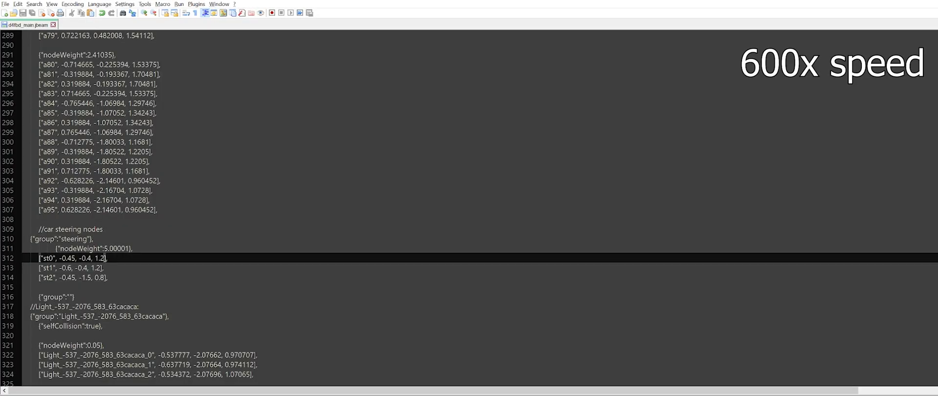
Set the third coordinate of steering nodes st0 and st1 to 1.24 and that of st2 to 0.85.
type("5")
key("alt+Tab")
key("alt+Tab")
double_click(101, 277)
left_click(104, 268)
left_click(107, 258)
left_click(104, 277)
type("5")
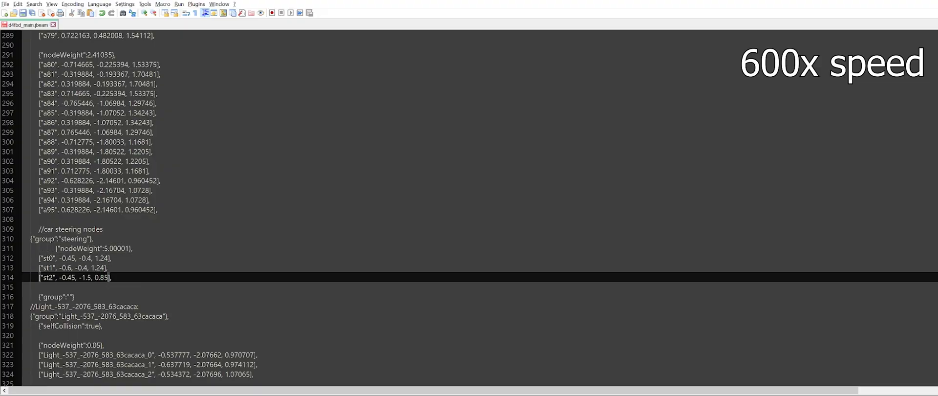
Switch to BeamNG.drive and examine the steering wheel from the driver camera.
key("alt+Tab")
key("c")
right_click_drag(626, 286, 625, 285)
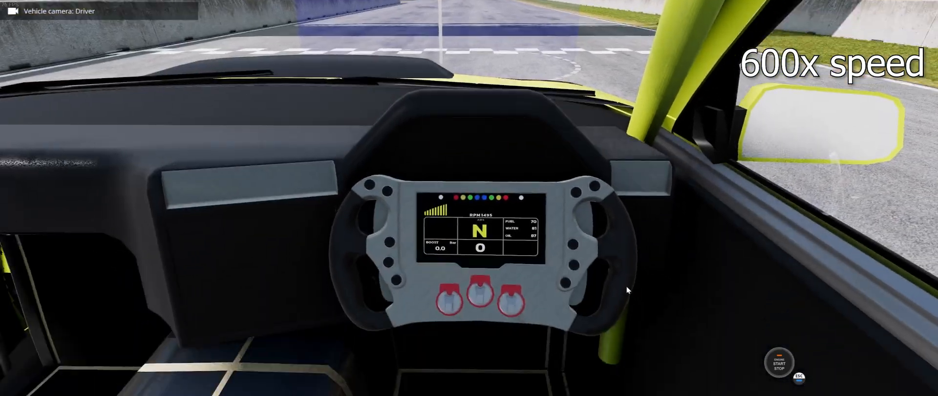
Adjust the third coordinate of steering nodes st0 and st1 in Notepad++ and return to BeamNG.drive.
key("alt+Tab")
double_click(101, 258)
type("3")
left_click_drag(96, 268, 100, 268)
key("alt+Tab")
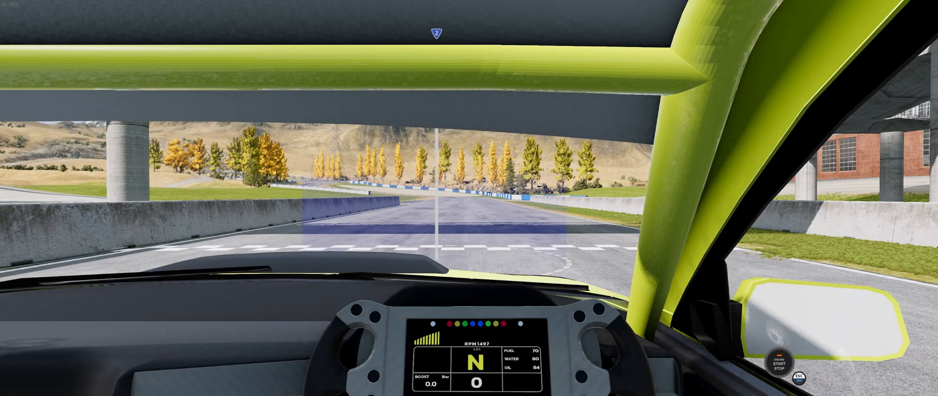
Turn the steering wheel at standstill and accelerate down the straight to test the wheel animation and race screen.
key("Up")
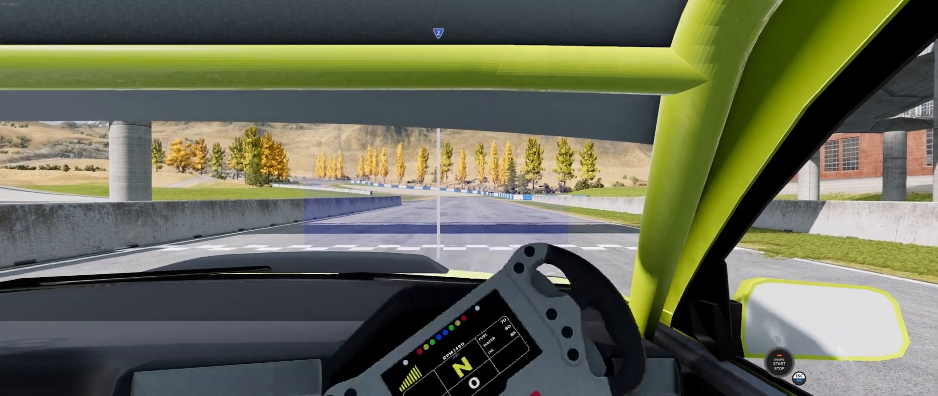
key("Up")
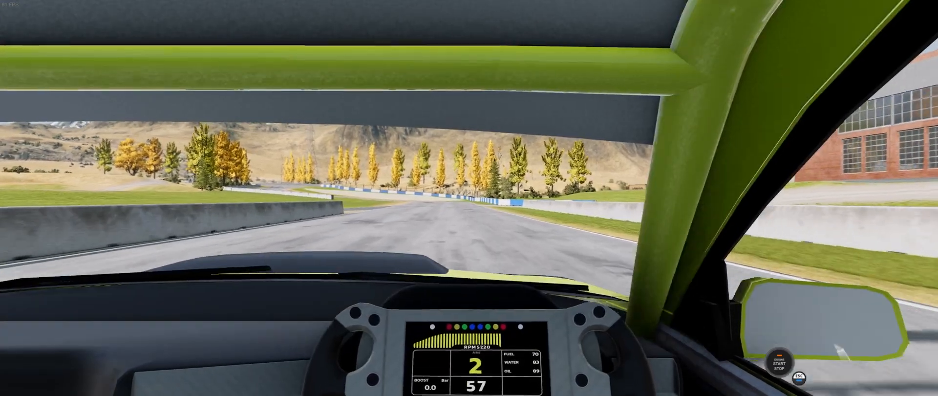
key("Up")
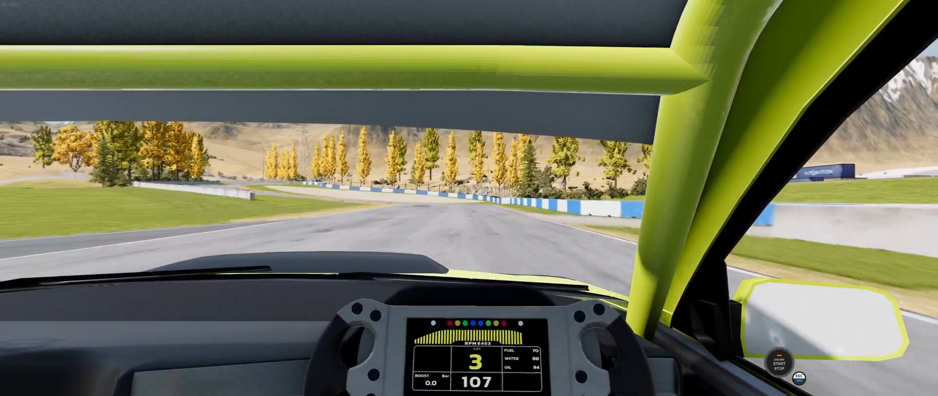
Drive the car through the track's corners from the driver view, watching the steering wheel turn and its screen update.
key("Down")
key("Left")
key("Down")
key("Left")
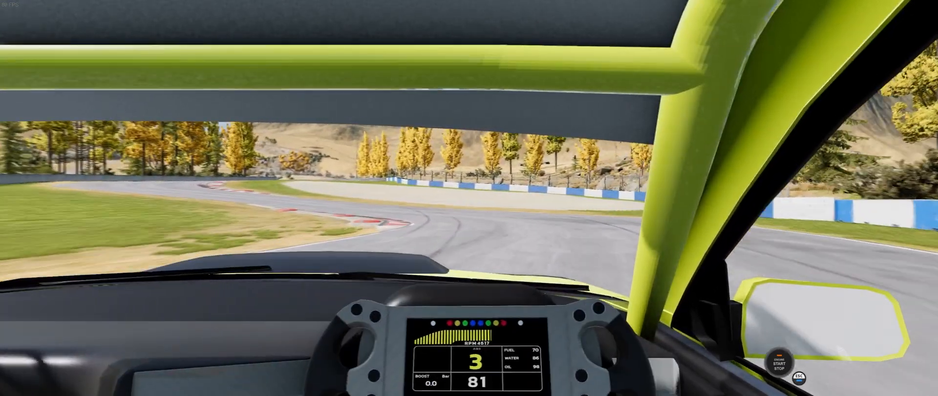
key("Up")
key("Down")
key("Right")
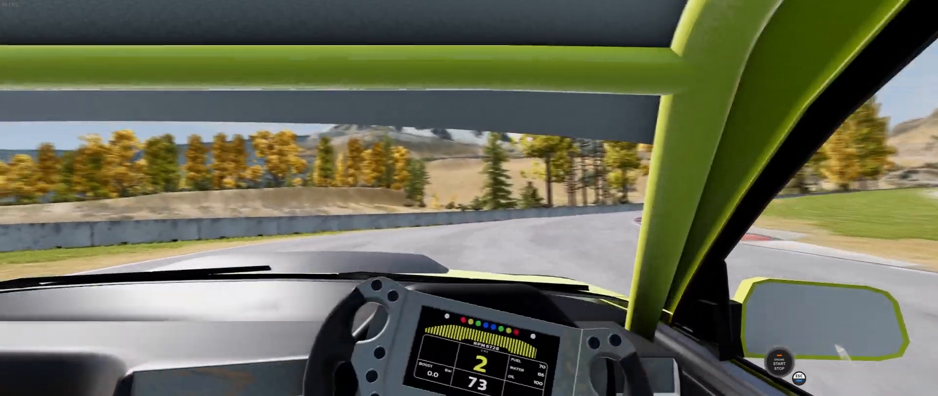
key("Up")
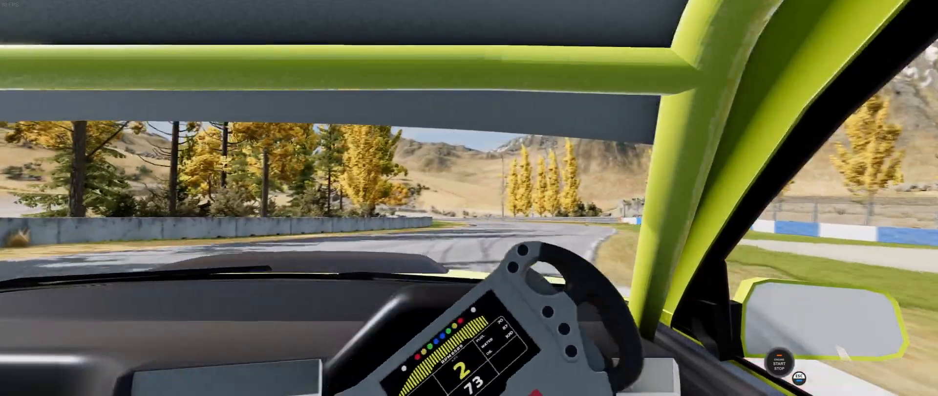
key("Left")
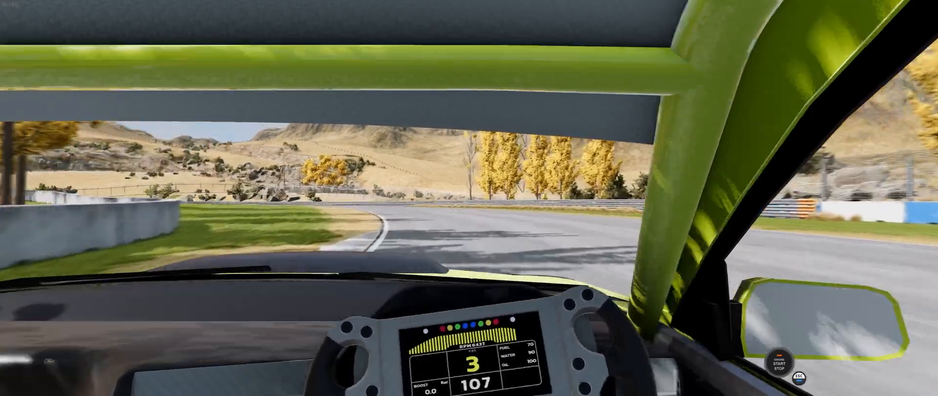
key("Down")
key("Up")
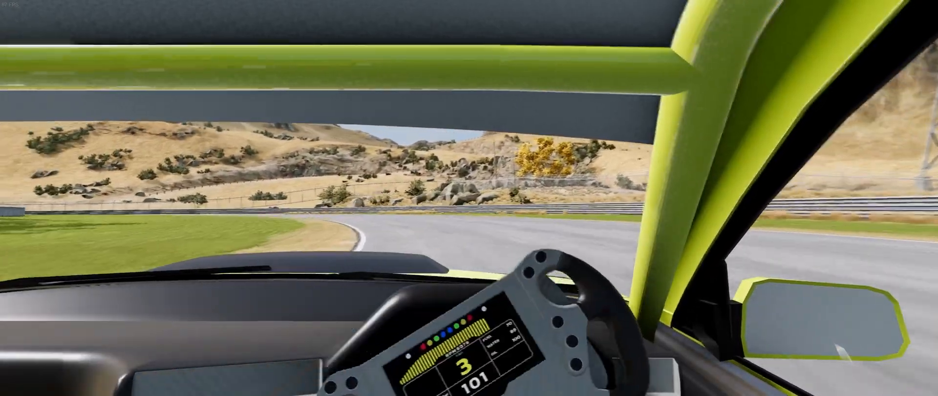
key("Down")
key("Up")
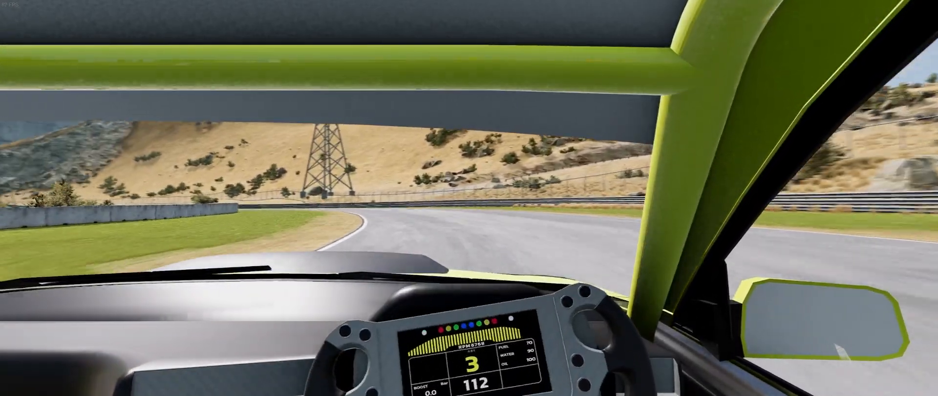
key("Up")
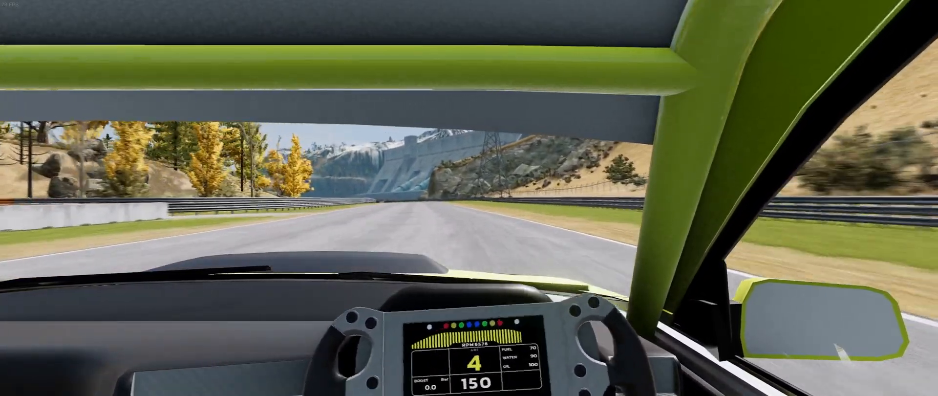
key("Up")
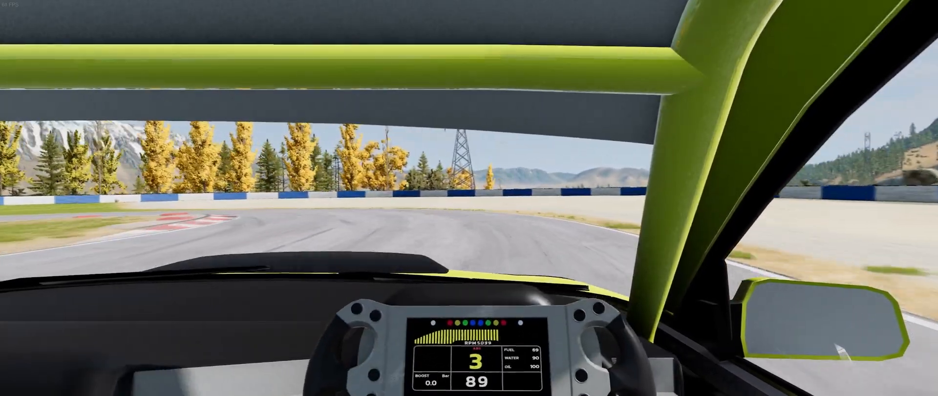
key("Left")
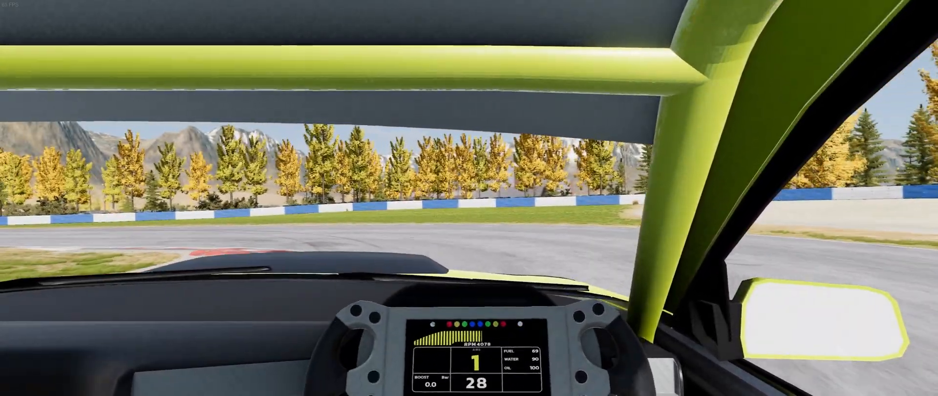